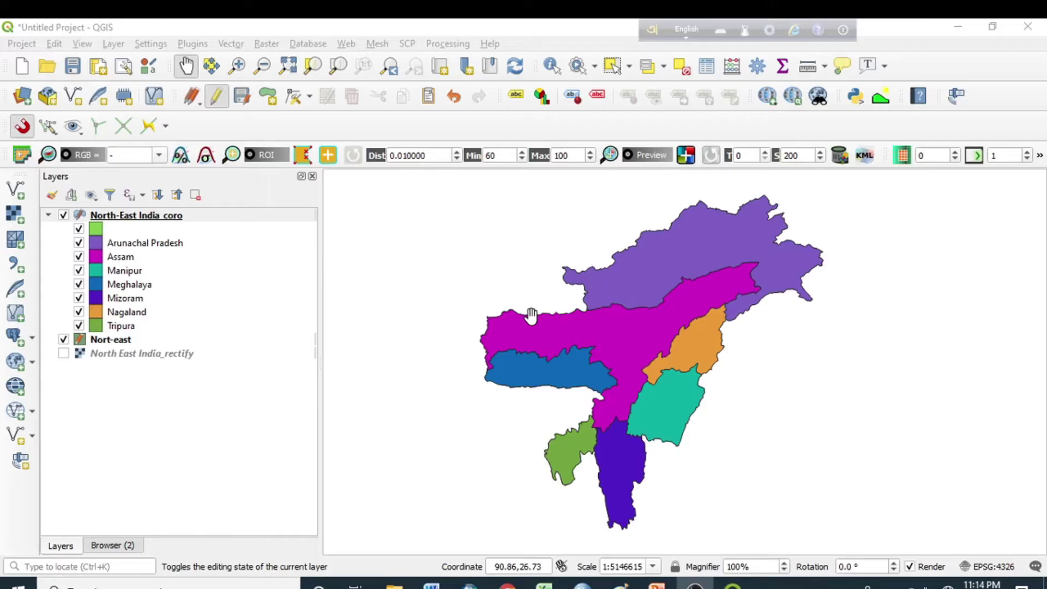
pyautogui.click(112, 43)
pyautogui.moveTo(143, 80)
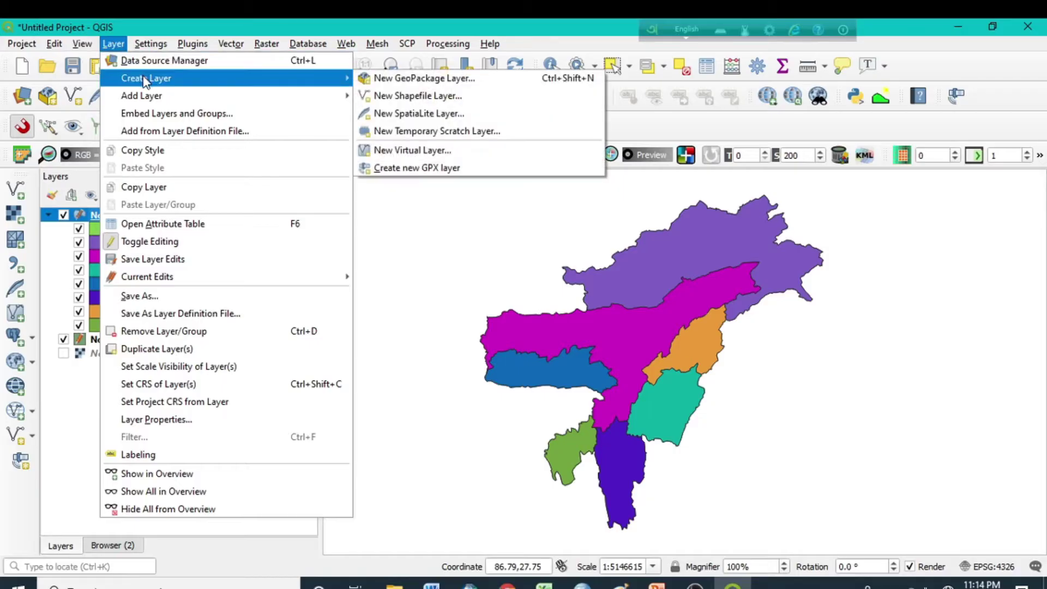
pyautogui.click(442, 97)
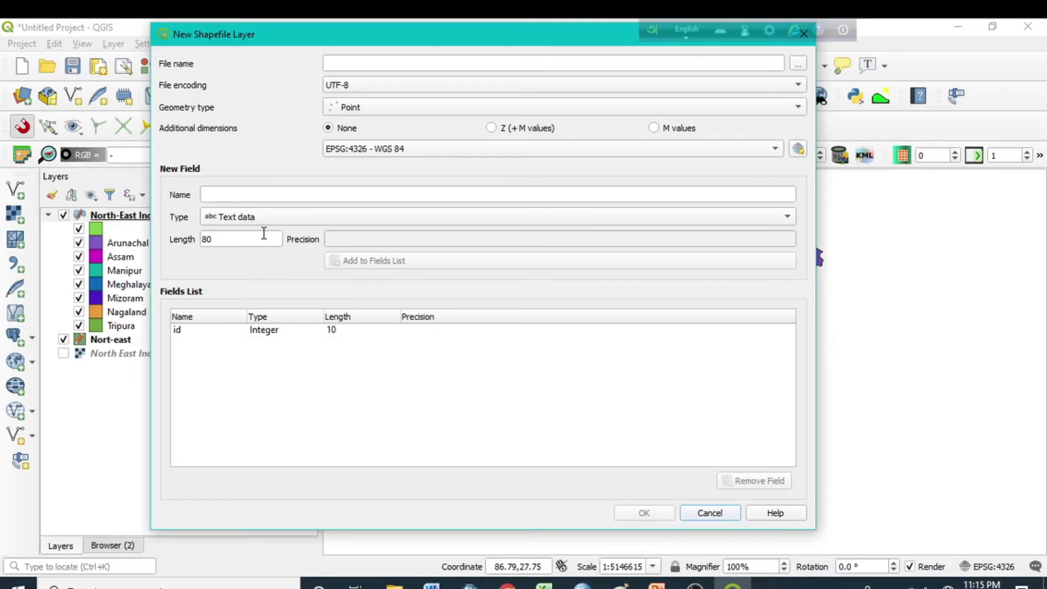
pyautogui.click(711, 514)
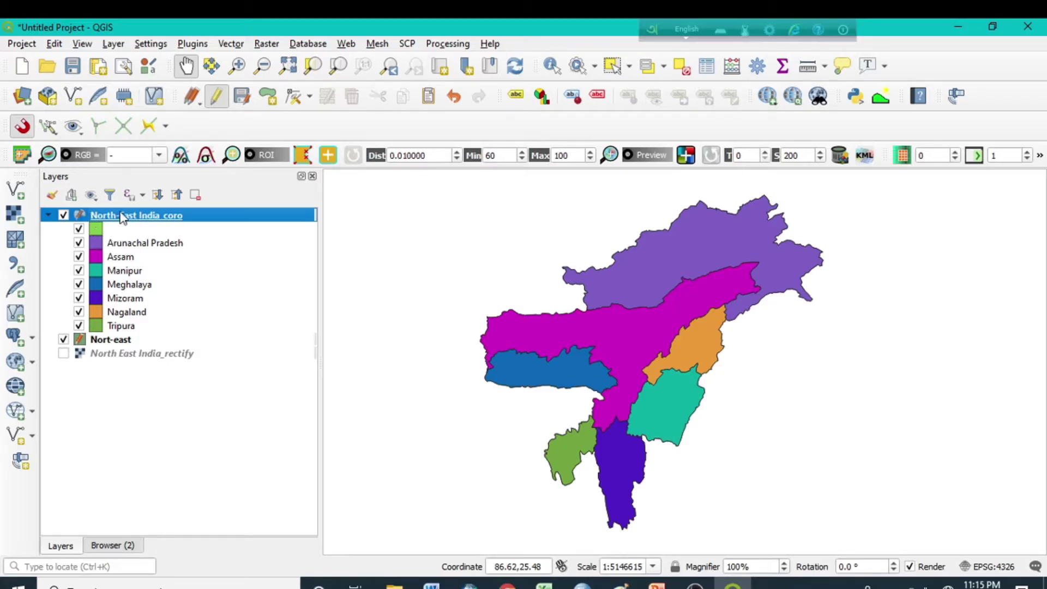
# Open the attribute table of the North-East India_coro layer and keep the layer in editing mode.
pyautogui.rightClick(147, 219)
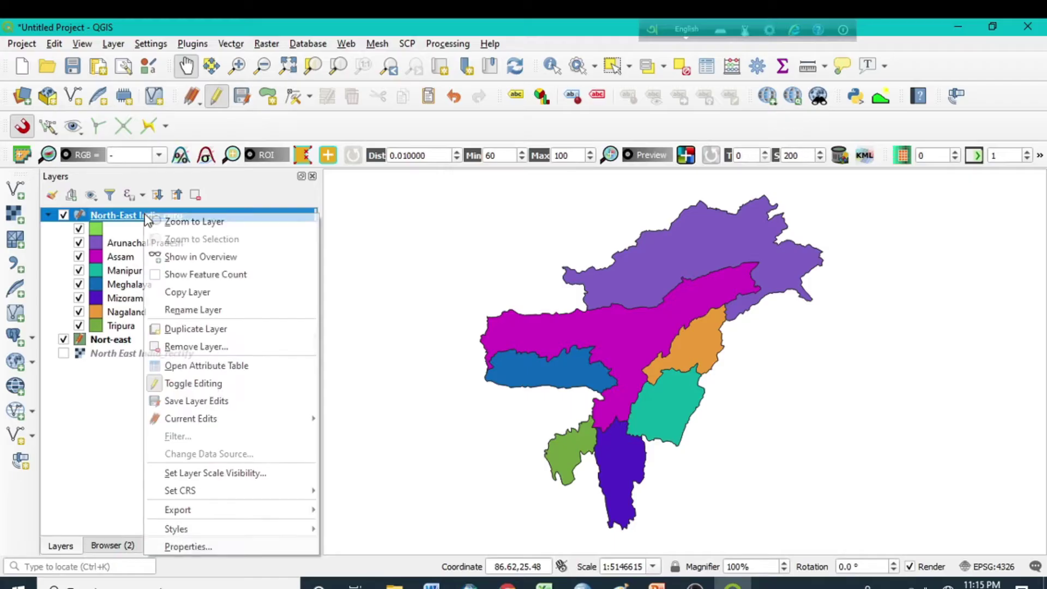
pyautogui.click(192, 370)
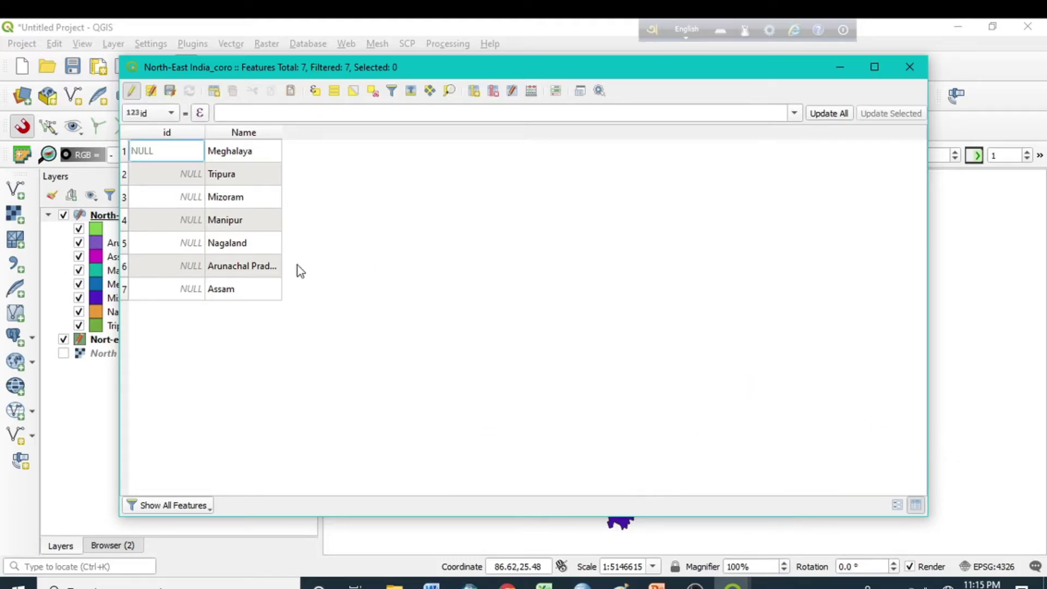
pyautogui.click(132, 92)
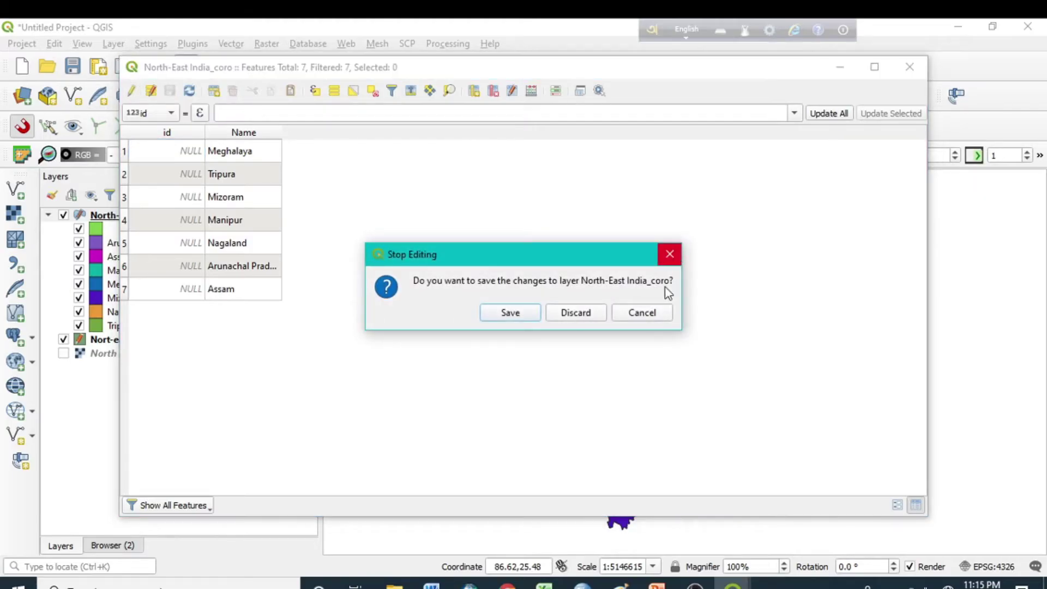
pyautogui.click(653, 313)
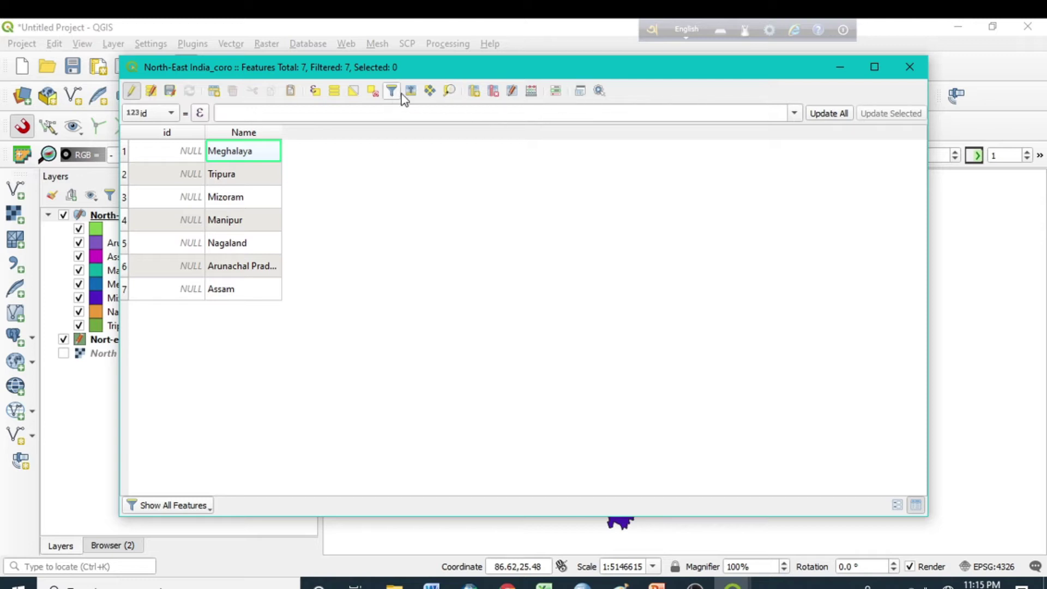
# Add a whole number (integer) field named Density with the comment "Density of population" to the attribute table.
pyautogui.click(474, 91)
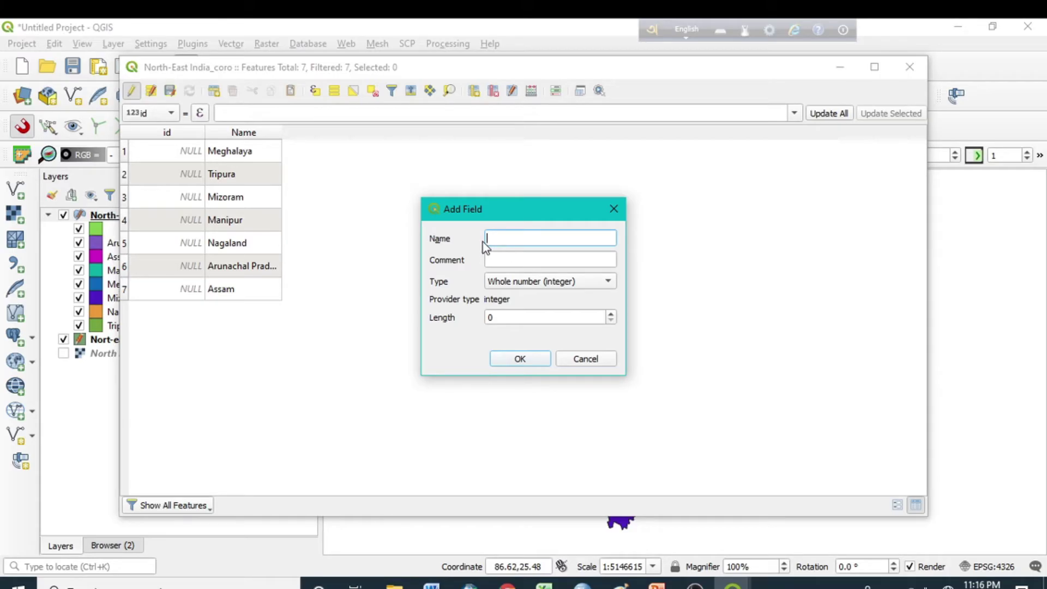
pyautogui.write('Density')
pyautogui.click(520, 260)
pyautogui.write('Density of population')
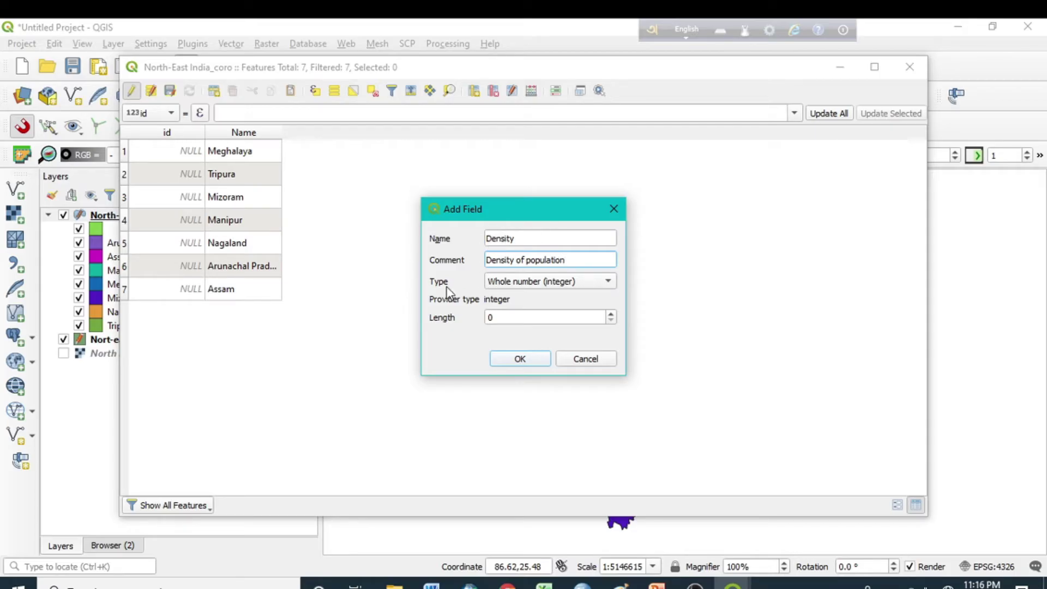
pyautogui.click(505, 282)
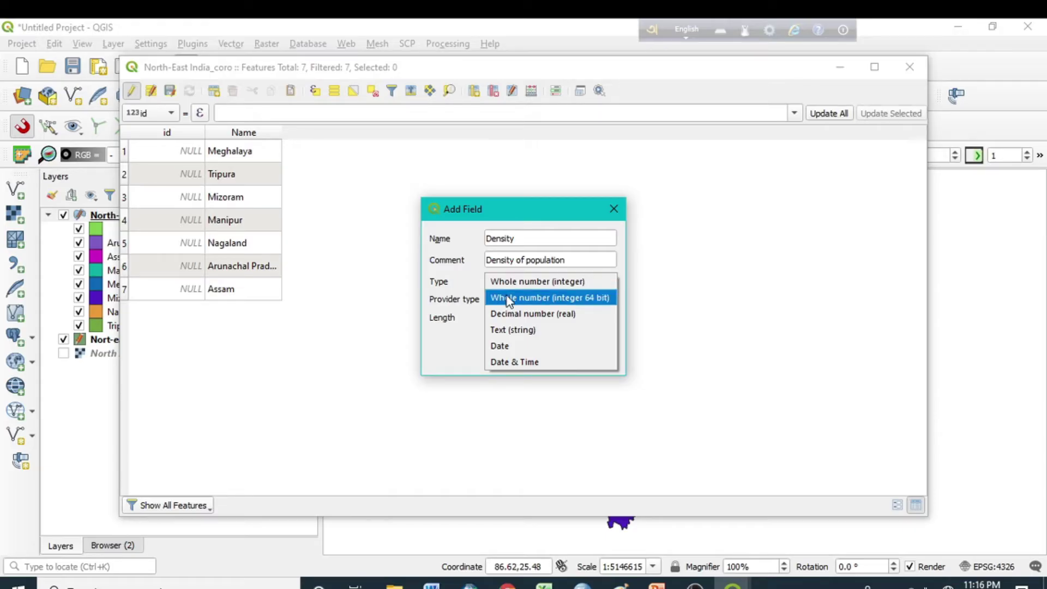
pyautogui.click(512, 284)
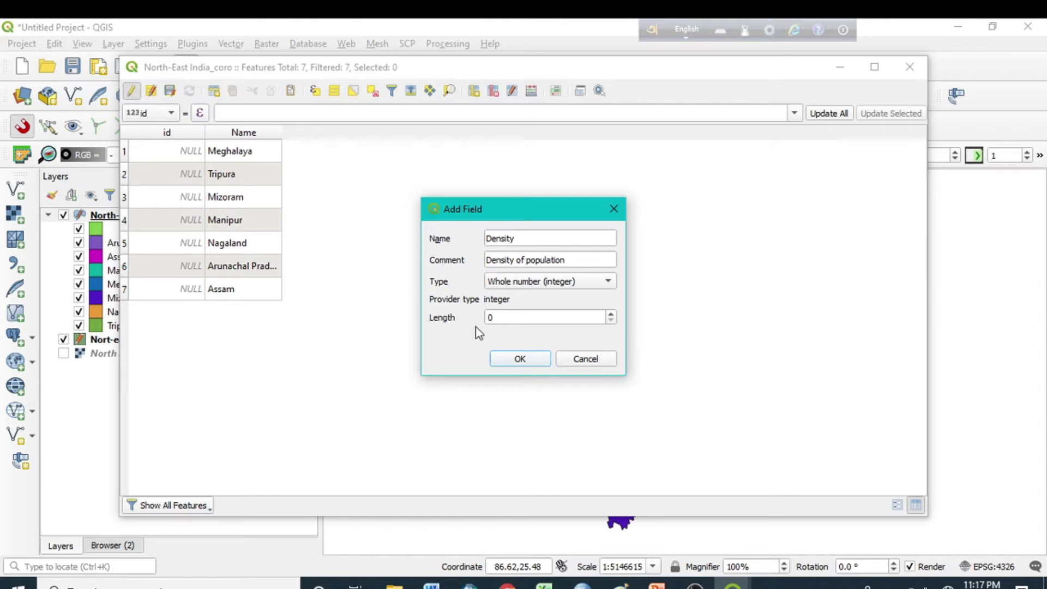
pyautogui.click(519, 359)
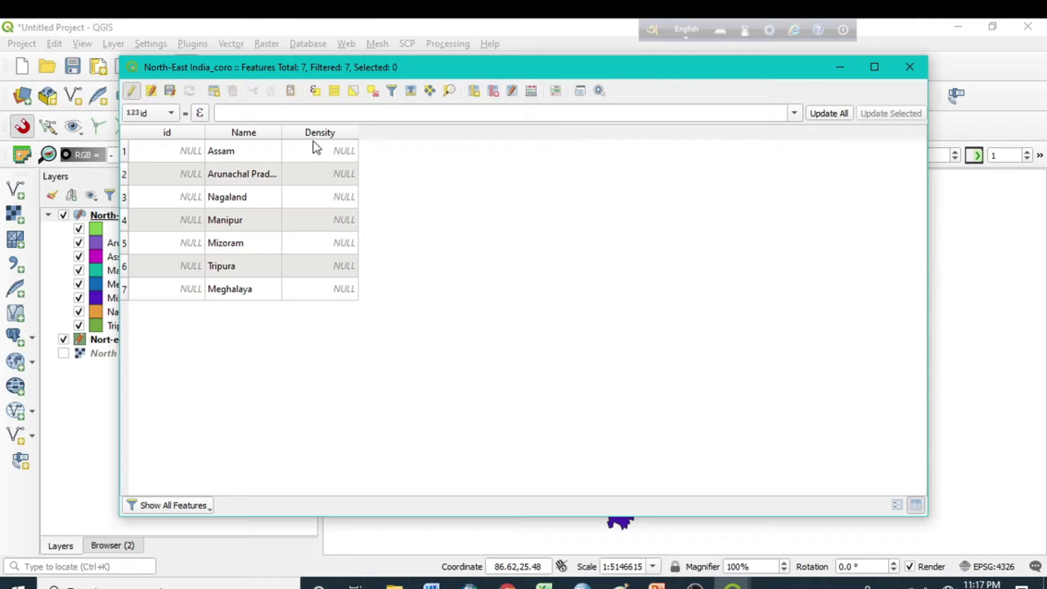
# Add a whole number (integer) field named Population with the comment "Distribution of population".
pyautogui.click(475, 91)
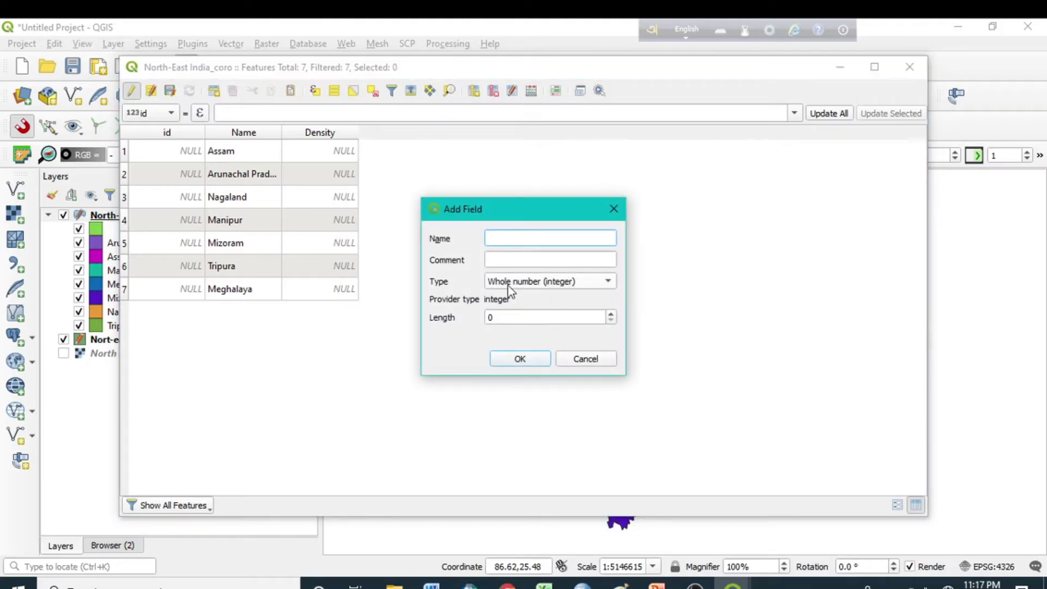
pyautogui.write('Population')
pyautogui.click(505, 265)
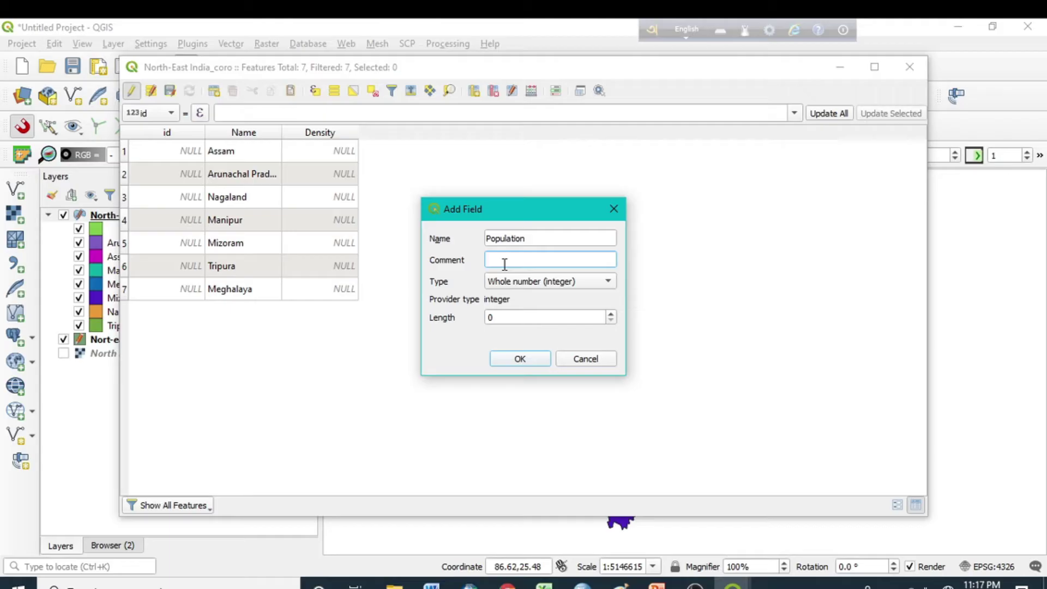
pyautogui.write('Distribution of population')
pyautogui.click(530, 360)
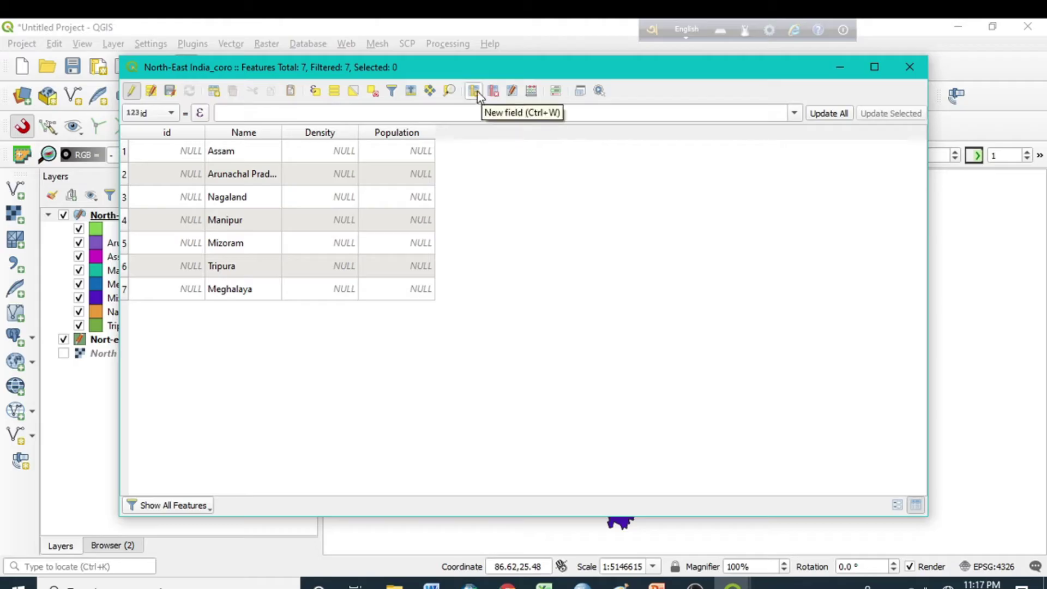
# Add a decimal number (real) field named Growth with the comment "growth rate", increasing its length and precision above zero.
pyautogui.click(475, 91)
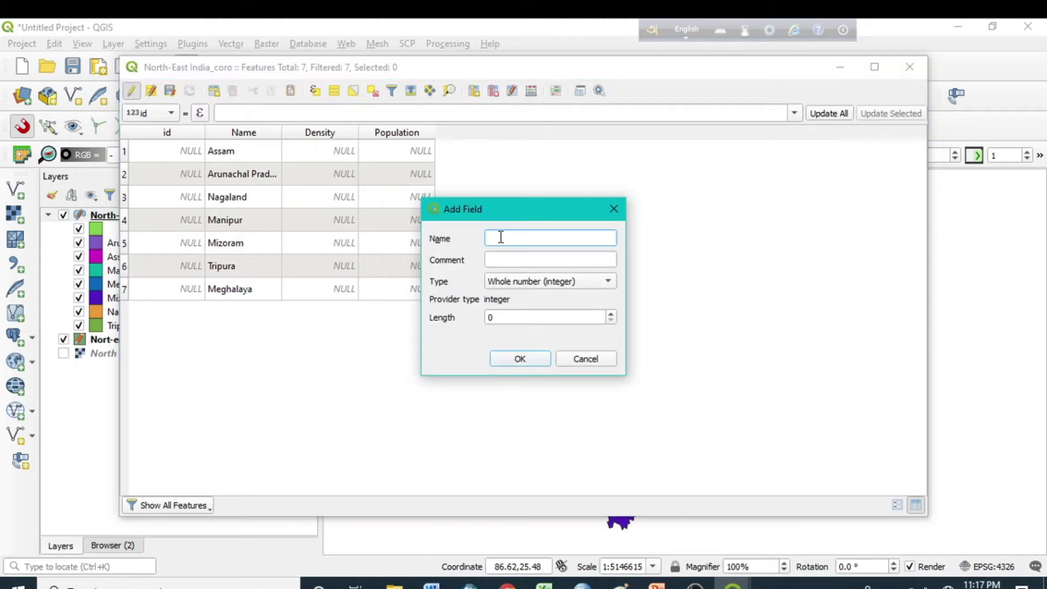
pyautogui.write('Growth')
pyautogui.click(512, 259)
pyautogui.write('p')
pyautogui.press('BackSpace')
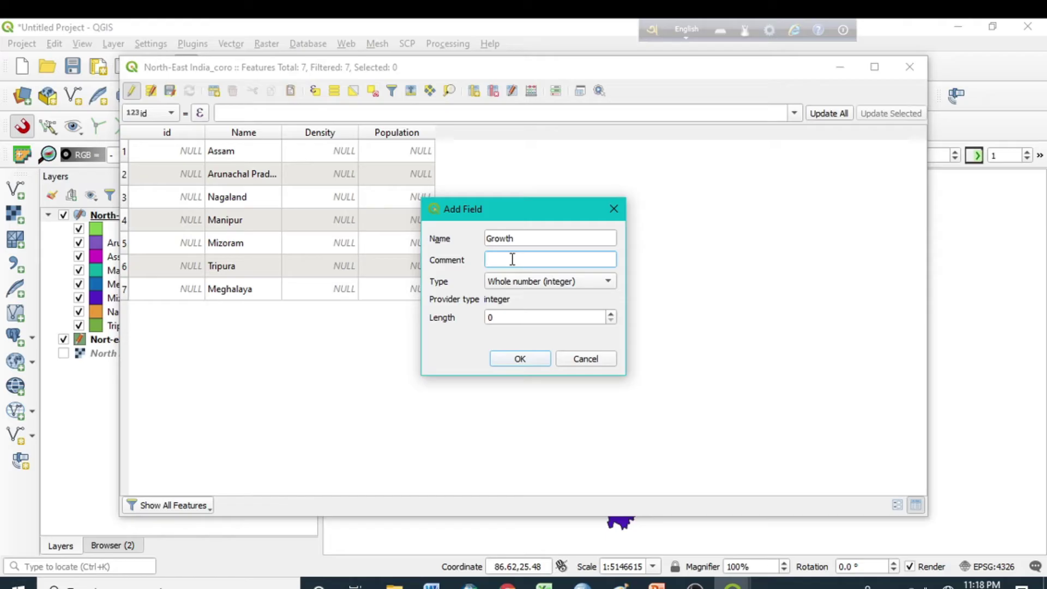
pyautogui.write('growth rate')
pyautogui.click(562, 282)
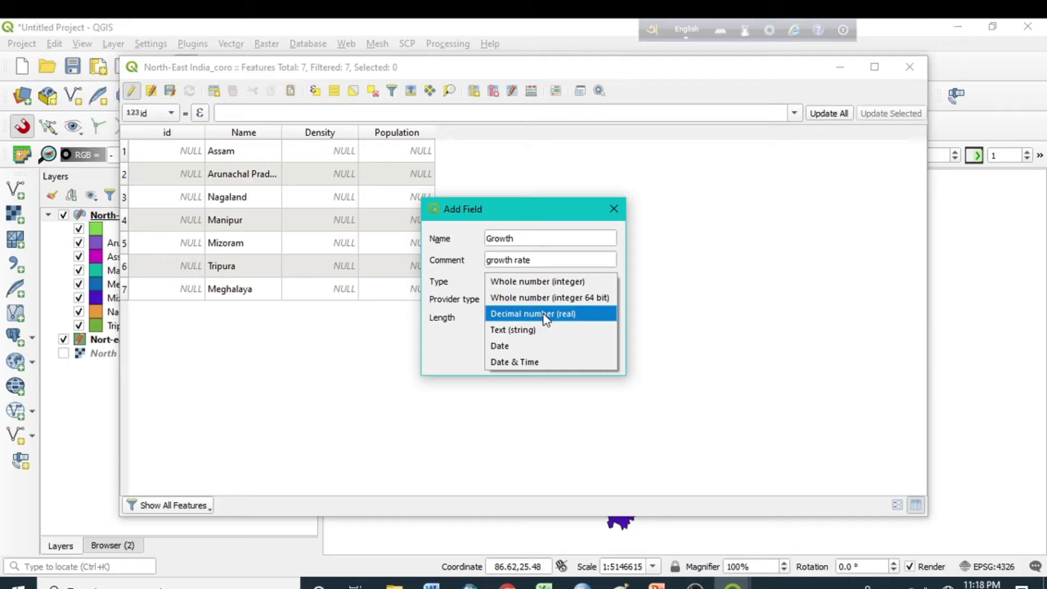
pyautogui.click(546, 316)
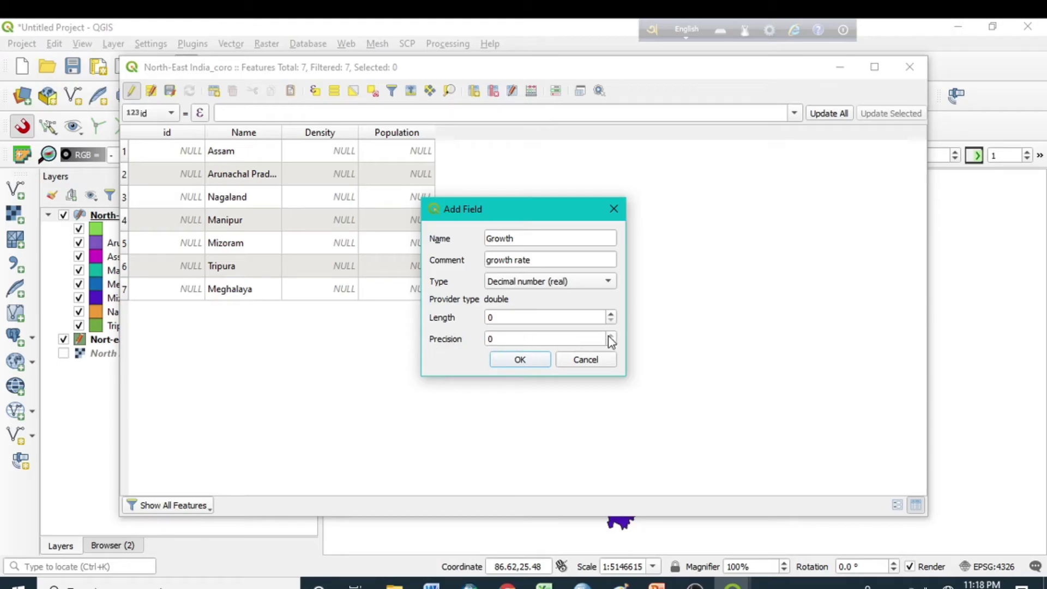
pyautogui.click(612, 315)
pyautogui.click(612, 314)
pyautogui.click(611, 336)
pyautogui.click(520, 360)
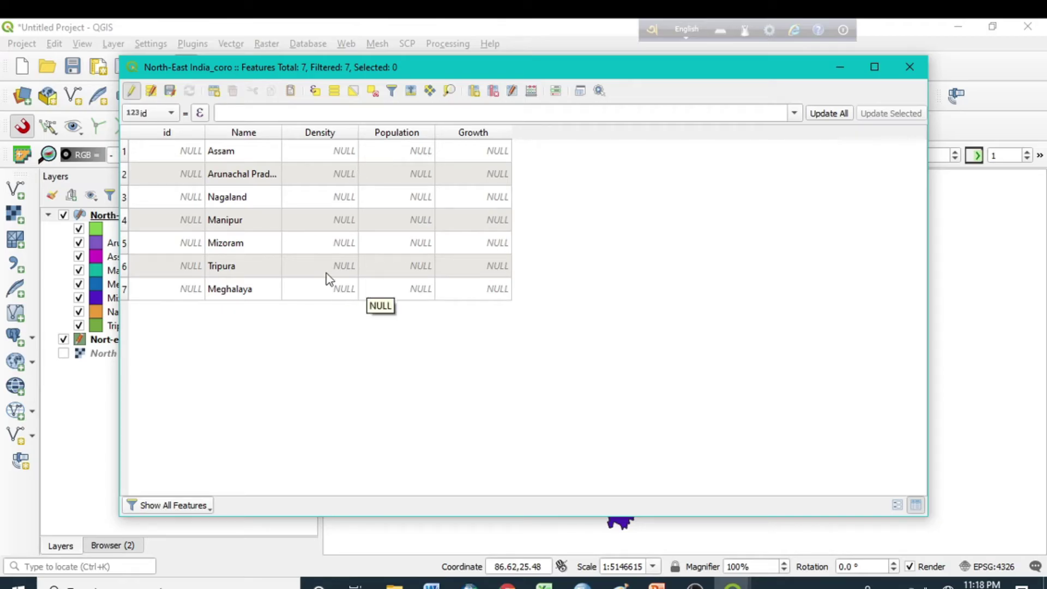
# Enter the Density values 397 for Assam, 18 for Arunachal Pradesh and 119 for Nagaland.
pyautogui.doubleClick(346, 153)
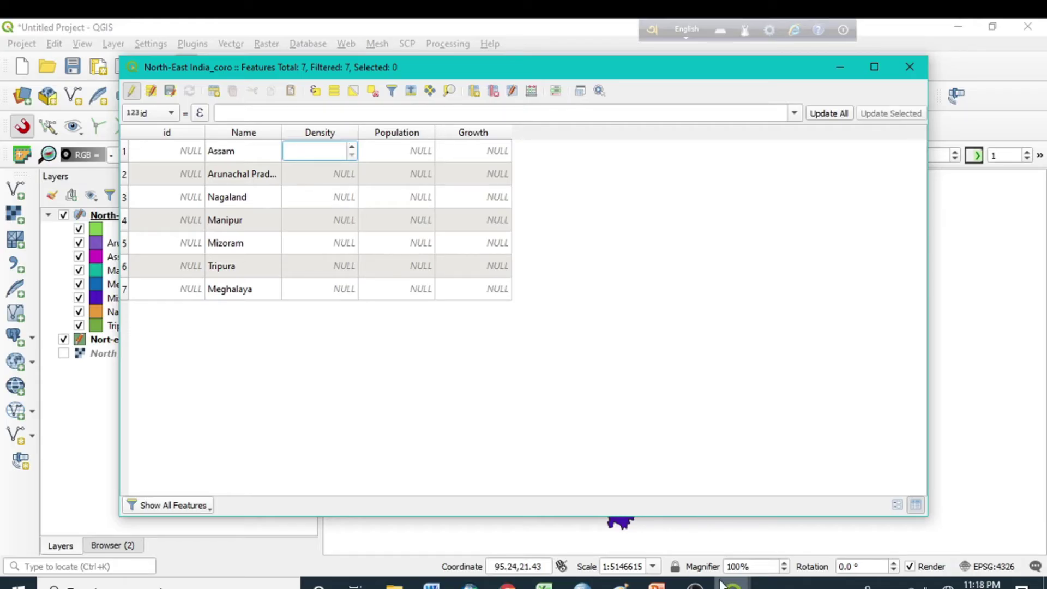
pyautogui.moveTo(695, 584)
pyautogui.press('Return')
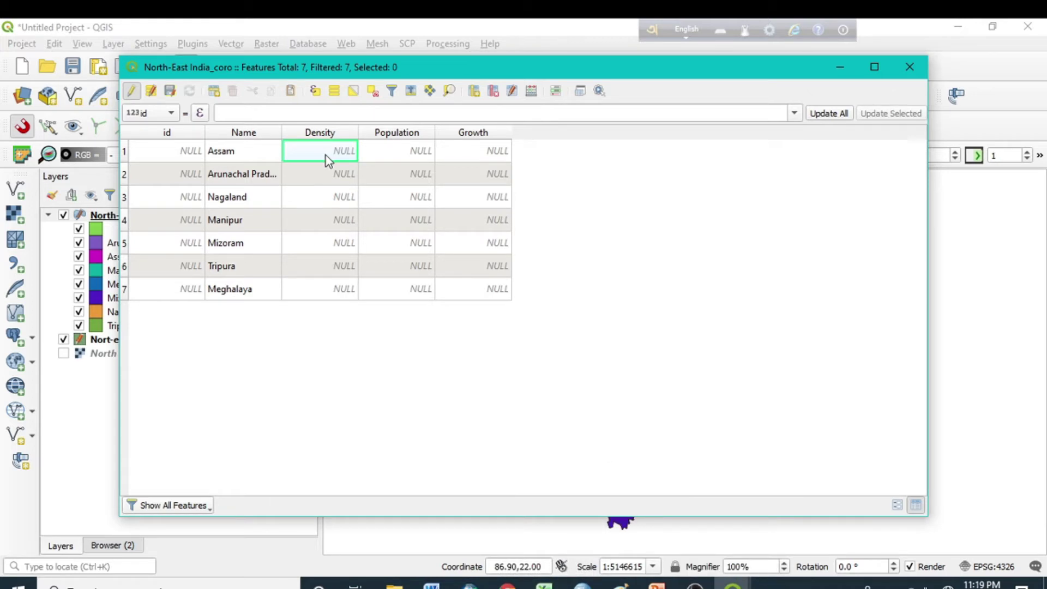
pyautogui.write('3')
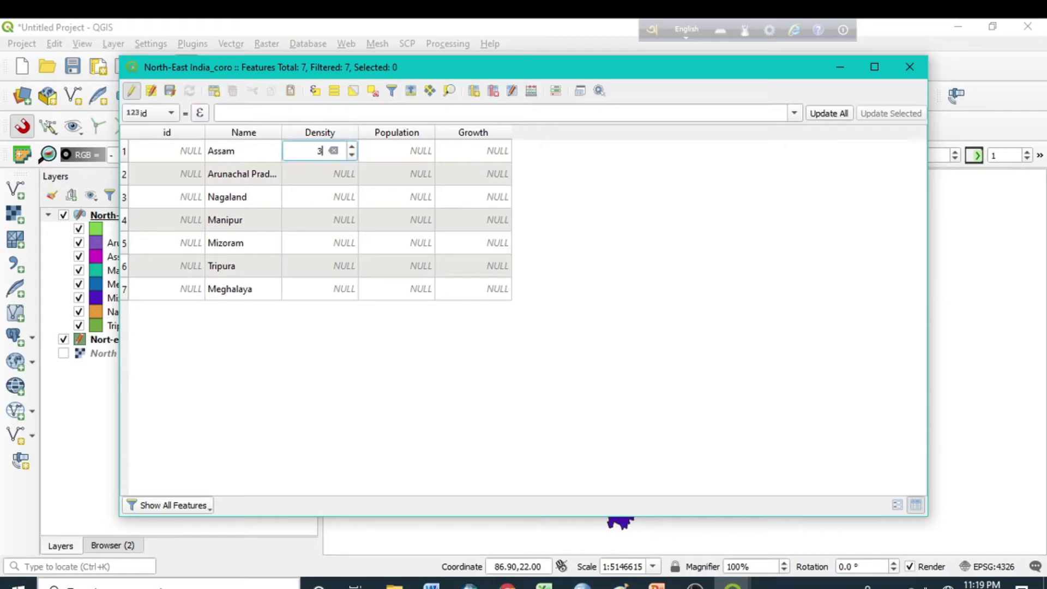
pyautogui.write('97')
pyautogui.doubleClick(329, 174)
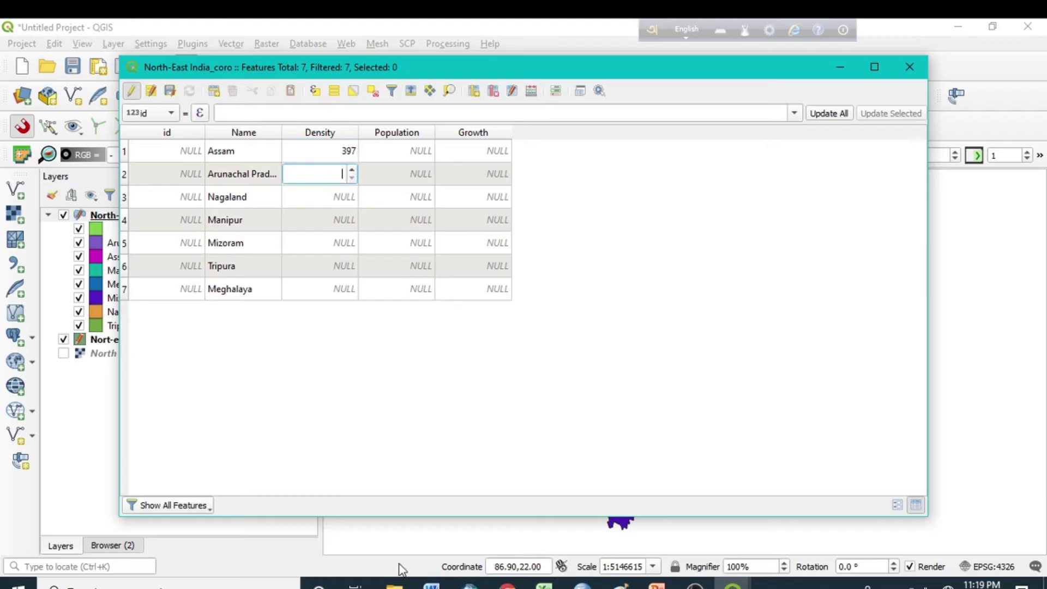
pyautogui.write('18')
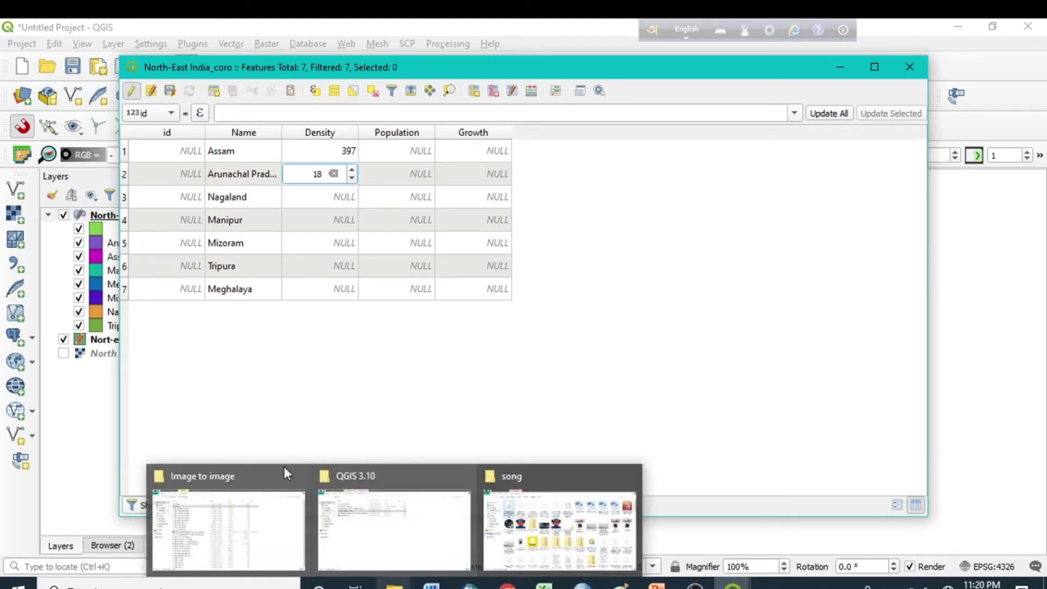
pyautogui.doubleClick(348, 201)
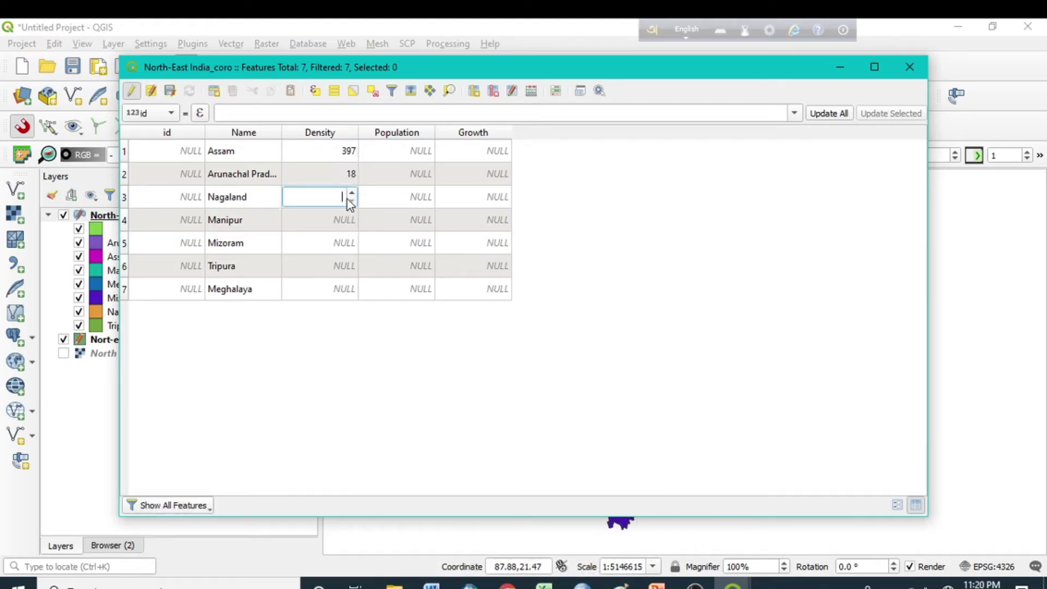
pyautogui.write('119')
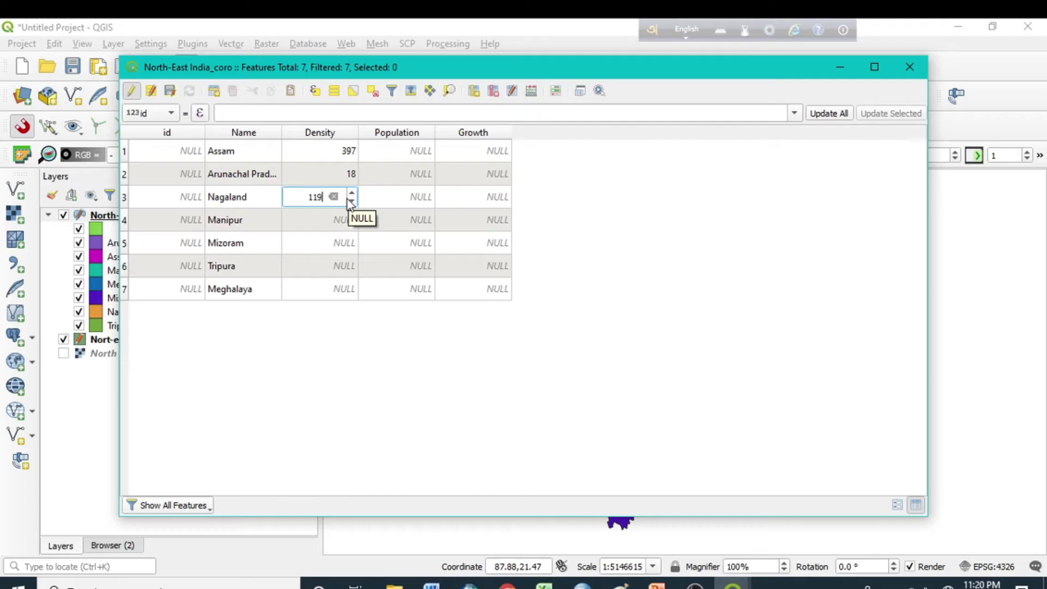
# Fill in the Density values 128 for Manipur, 132 for Mizoram, 350 for Tripura and 132 for Meghalaya.
pyautogui.doubleClick(343, 221)
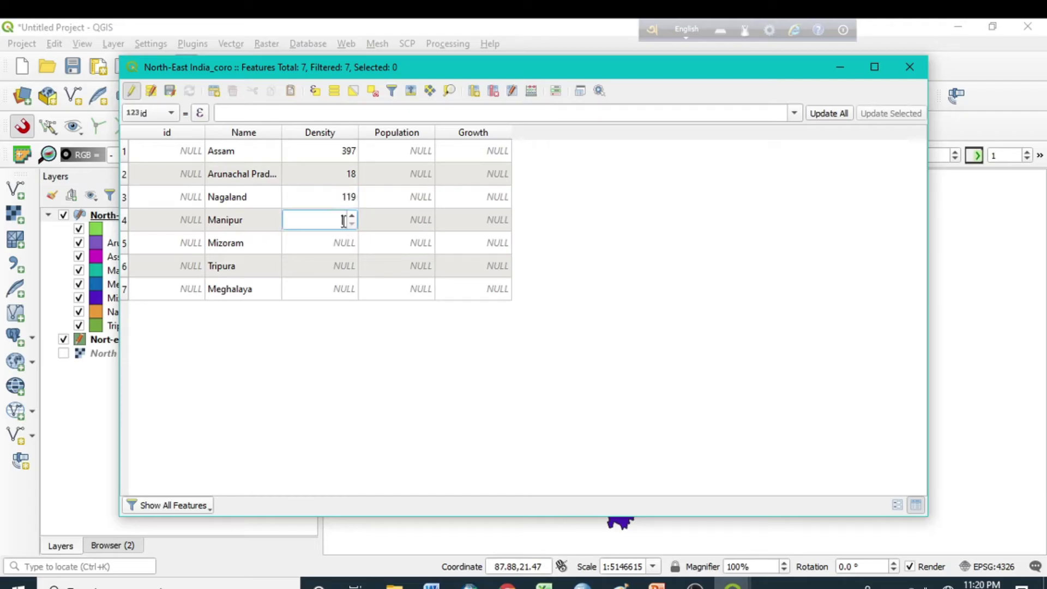
pyautogui.write('128')
pyautogui.doubleClick(334, 244)
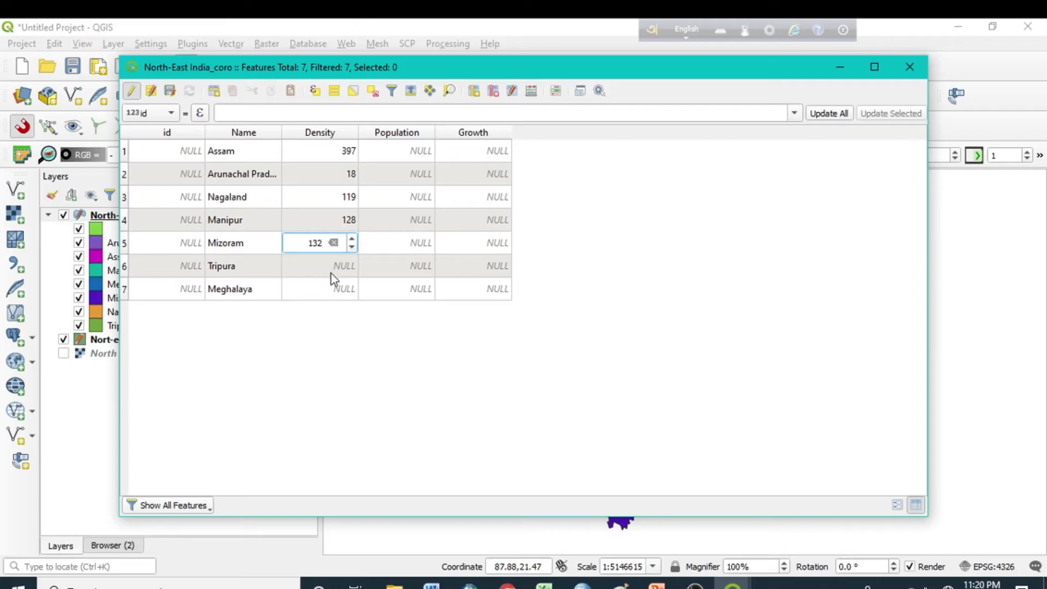
pyautogui.doubleClick(354, 266)
pyautogui.write('350')
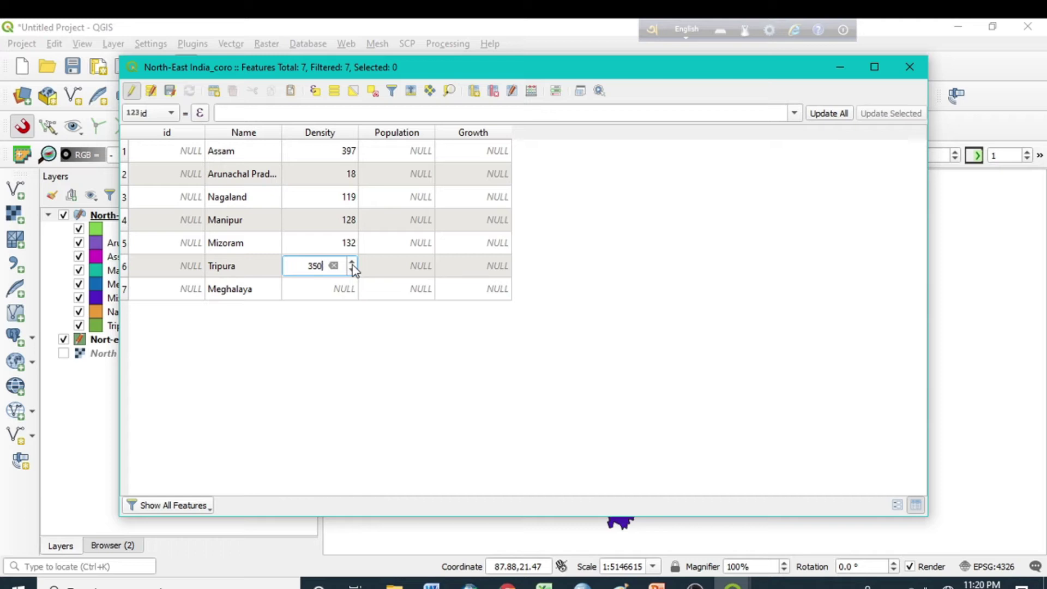
pyautogui.click(343, 291)
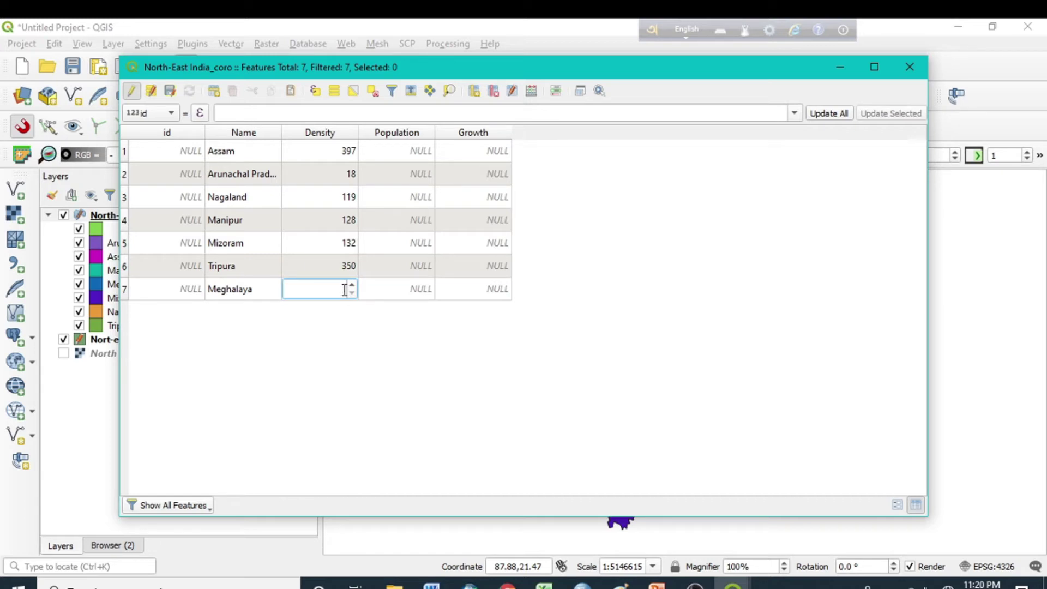
pyautogui.write('132')
# Correct the Density value of Mizoram to 52.
pyautogui.doubleClick(337, 236)
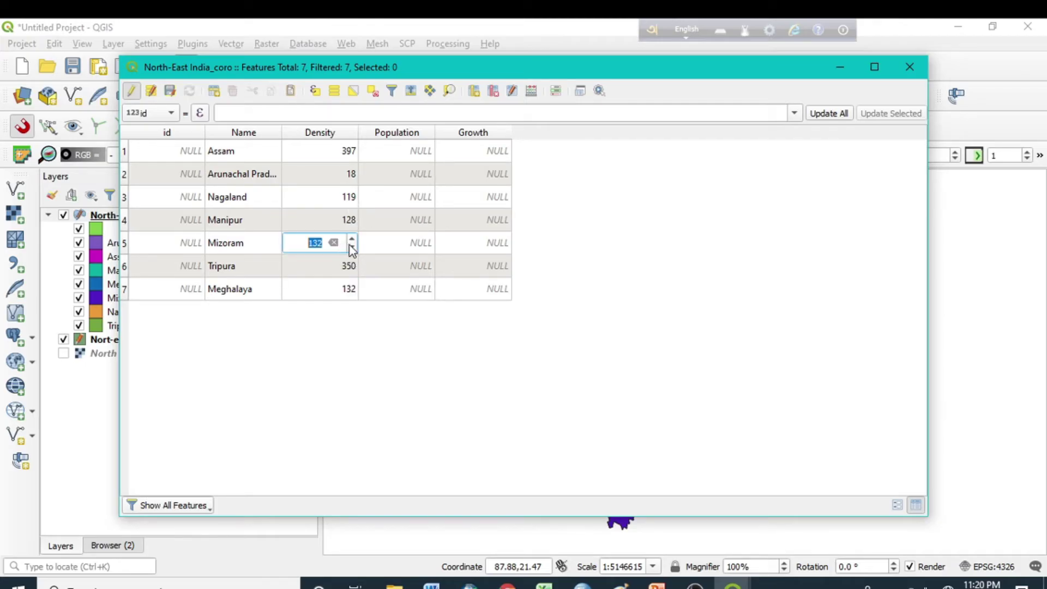
pyautogui.write('52')
pyautogui.press('Return')
# Enter the Population values 452631 for Assam, 25312 for Arunachal Pradesh and 19652 for Nagaland.
pyautogui.doubleClick(421, 153)
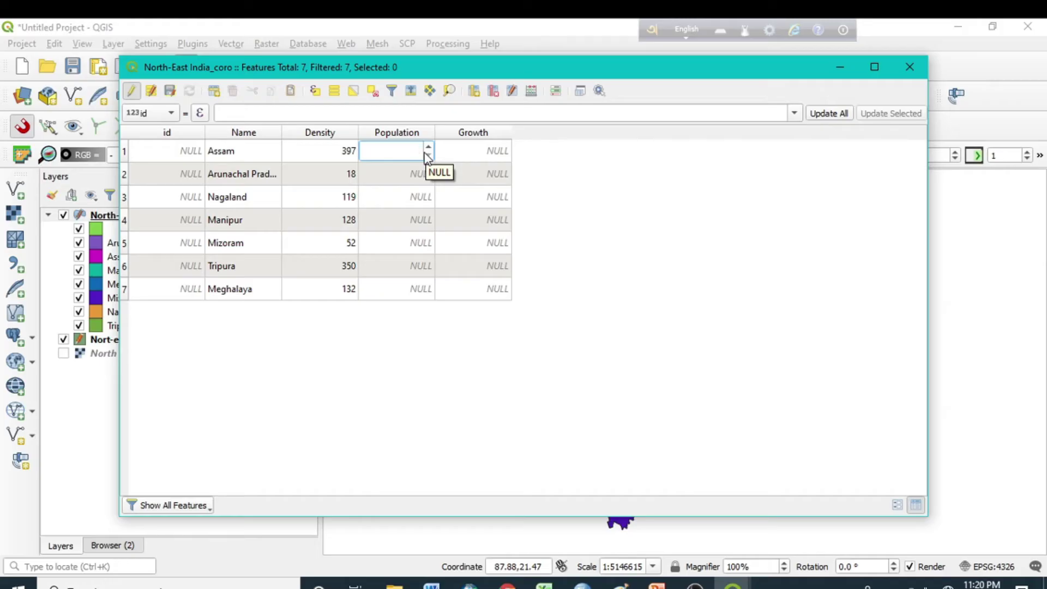
pyautogui.write('45263')
pyautogui.write('1')
pyautogui.doubleClick(410, 174)
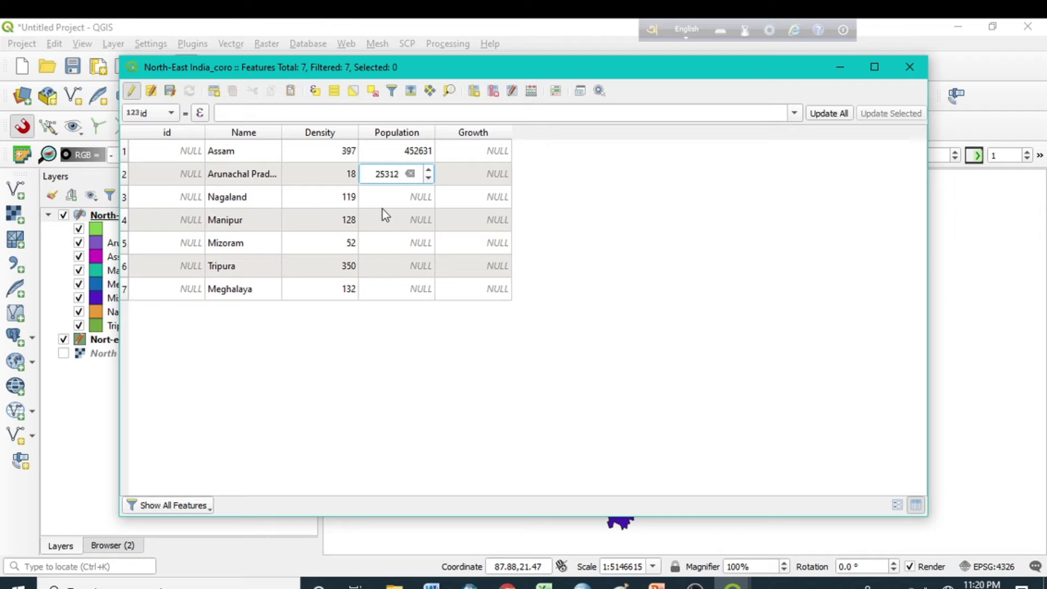
pyautogui.doubleClick(425, 198)
pyautogui.write('19652')
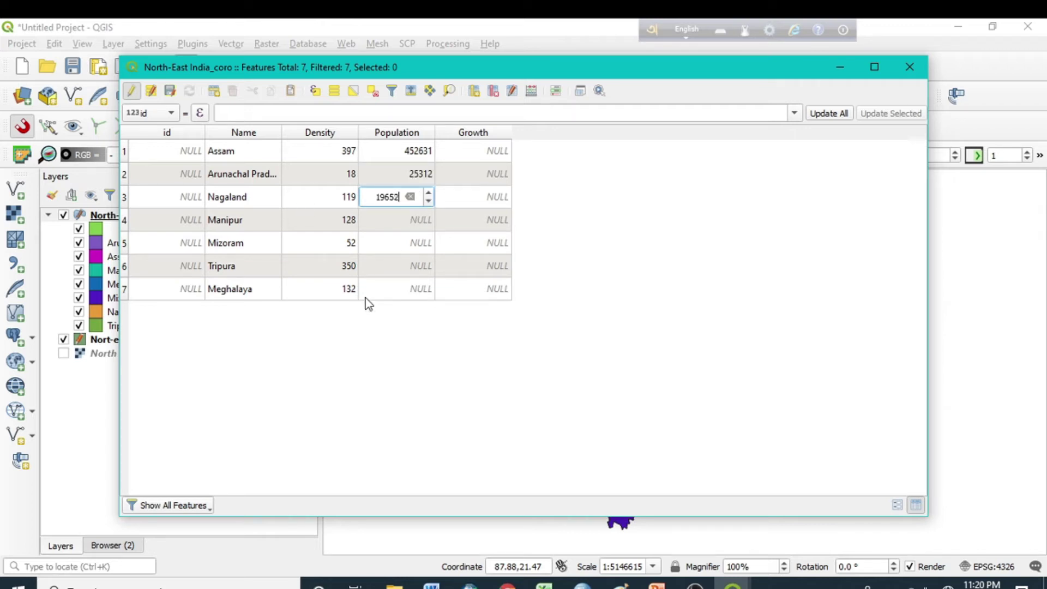
# Fill in the Population values 12594 for Manipur, 56982 for Mizoram, 125985 for Tripura and 23591 for Meghalaya.
pyautogui.doubleClick(423, 225)
pyautogui.write('12594')
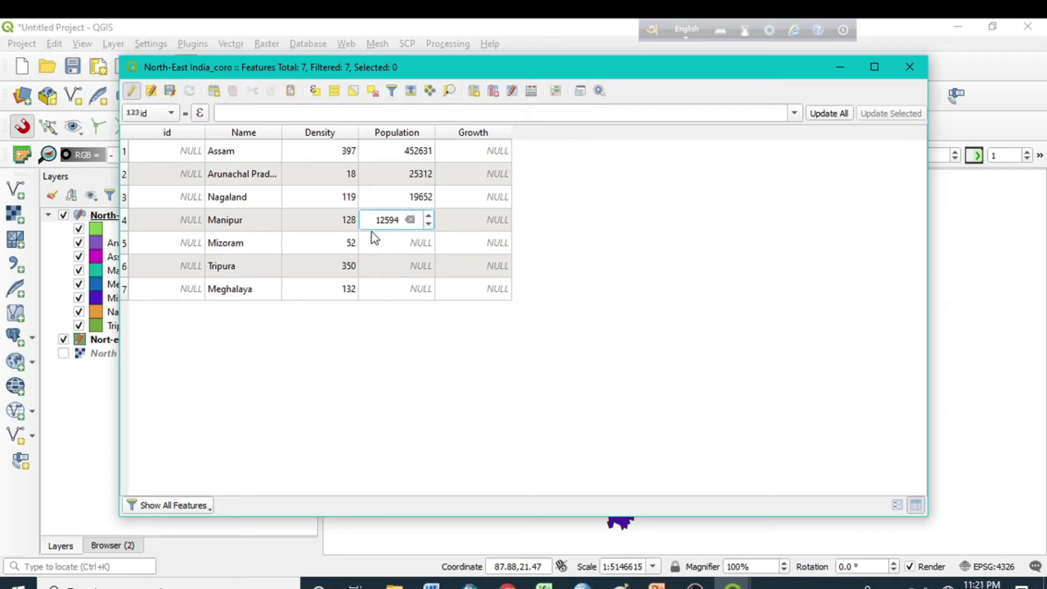
pyautogui.doubleClick(425, 252)
pyautogui.write('56982')
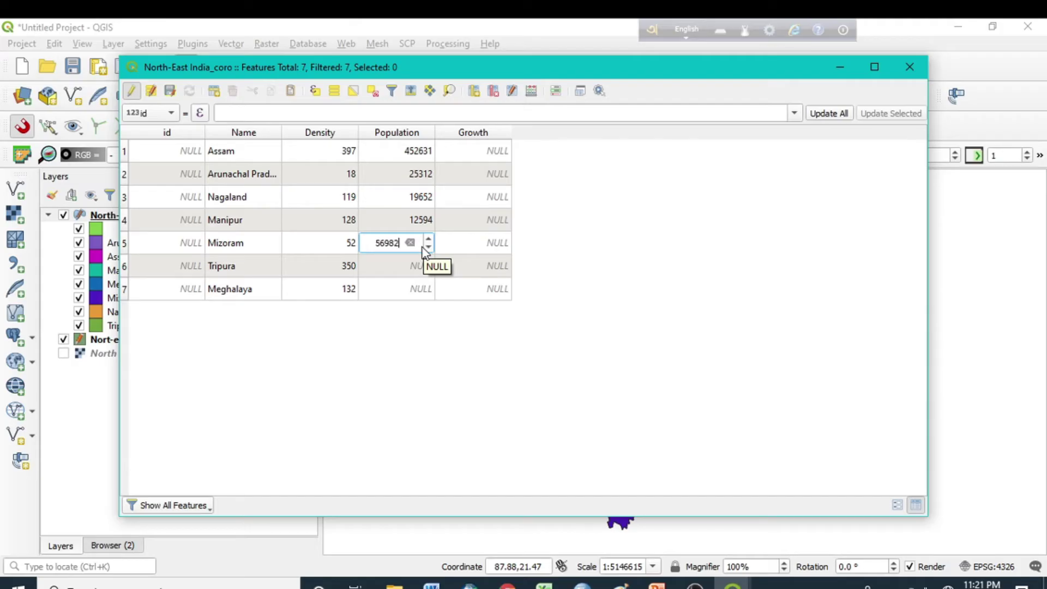
pyautogui.doubleClick(411, 270)
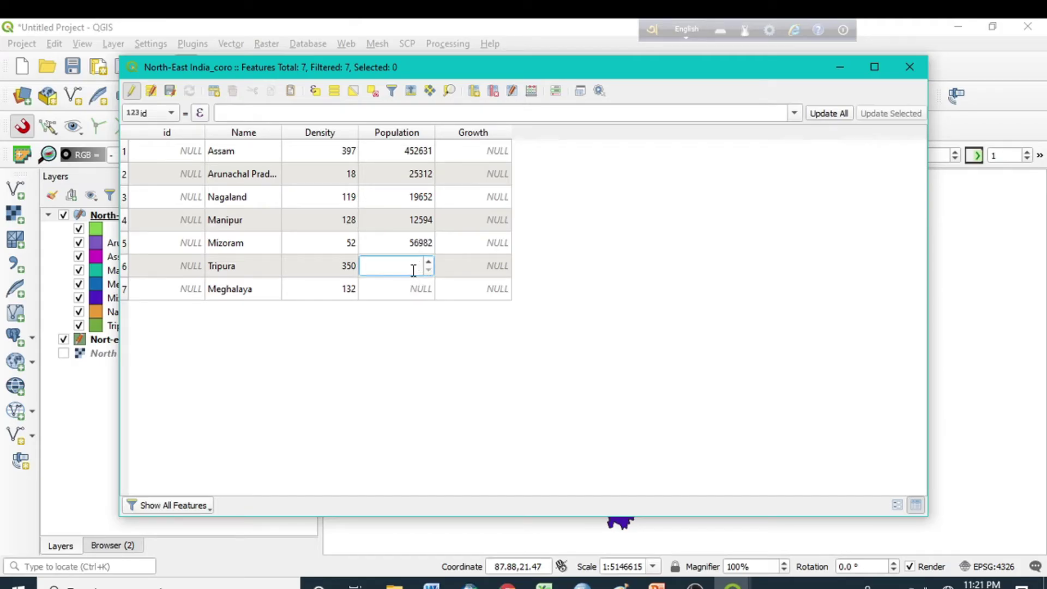
pyautogui.write('125985')
pyautogui.doubleClick(420, 292)
pyautogui.write('23591')
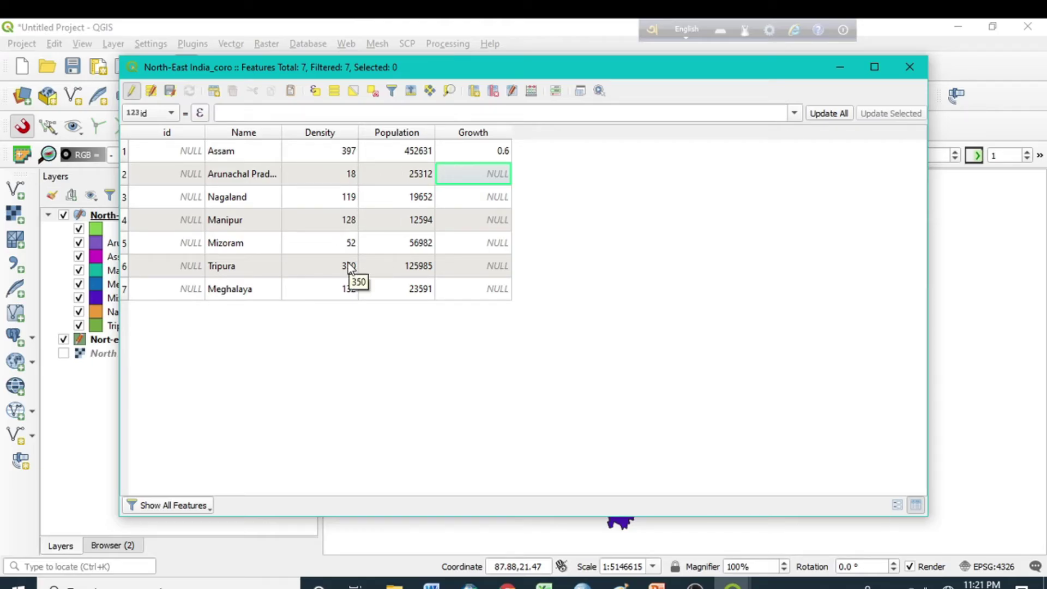
# Delete the Growth field from the North-East India_coro attribute table.
pyautogui.click(493, 93)
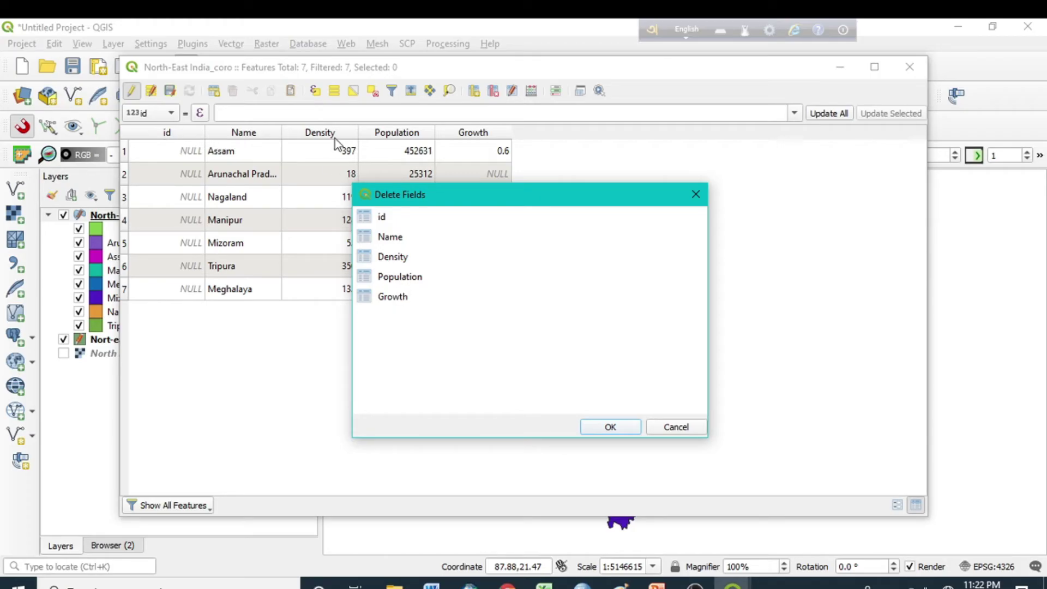
pyautogui.click(388, 299)
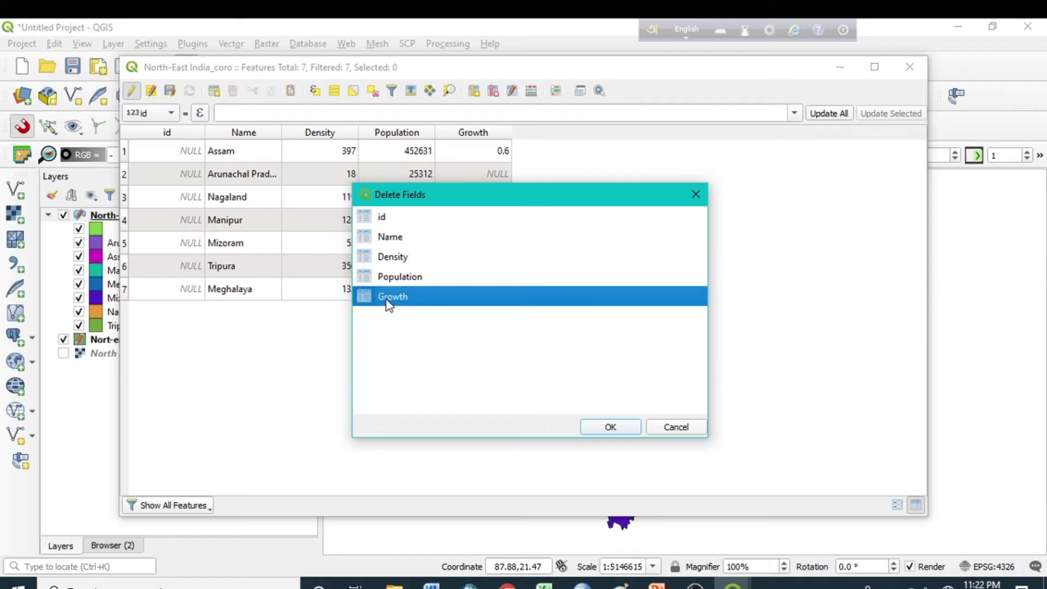
pyautogui.click(603, 431)
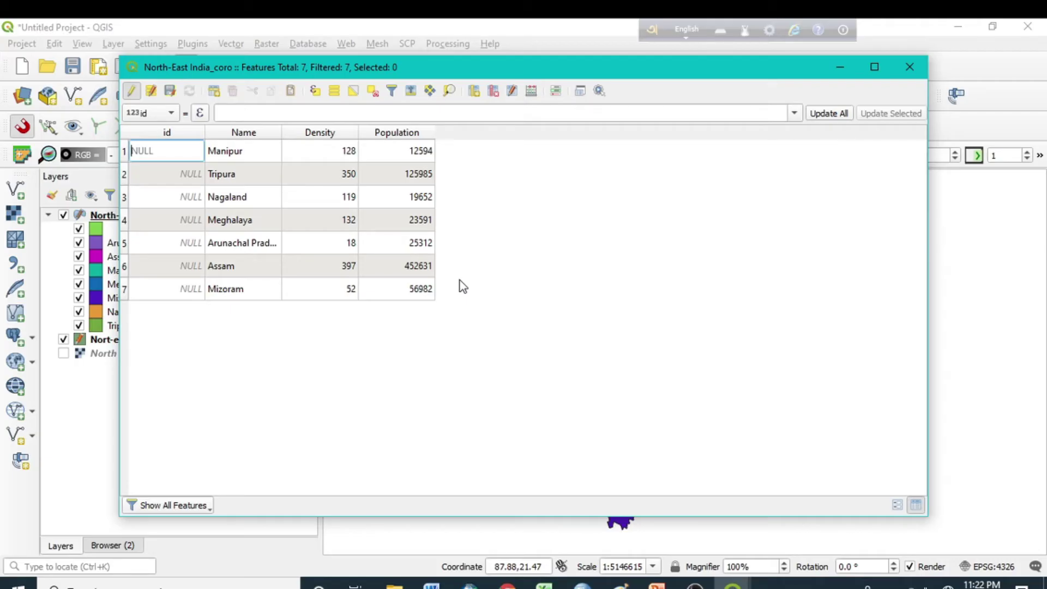
# Save the edits to the North-East India_coro layer and close its attribute table.
pyautogui.click(171, 94)
pyautogui.click(171, 94)
pyautogui.click(909, 68)
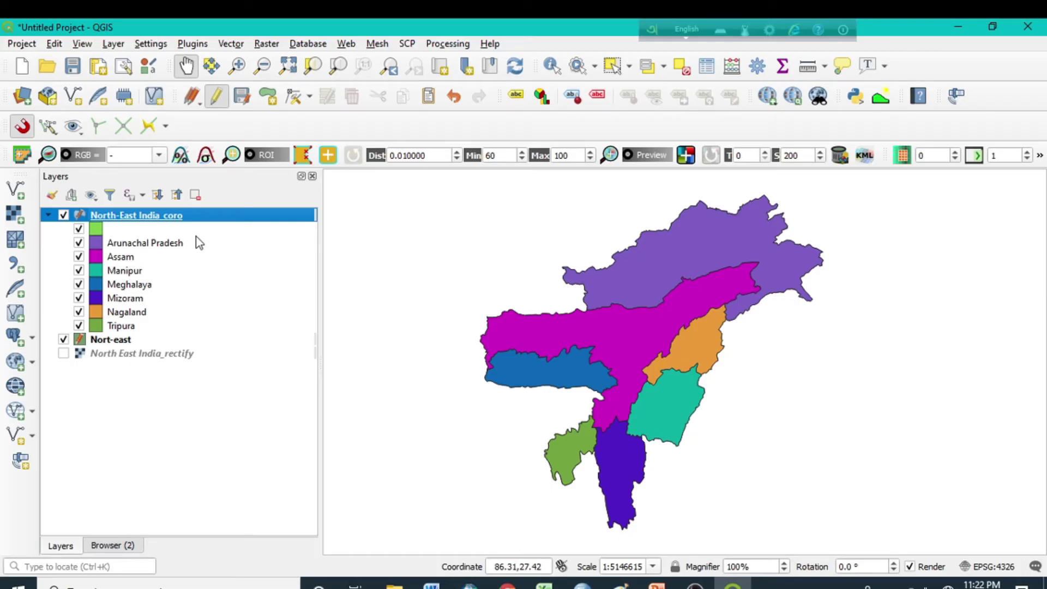
# Set the North-East India_coro layer's symbology to Graduated, using Density as the value field.
pyautogui.rightClick(126, 216)
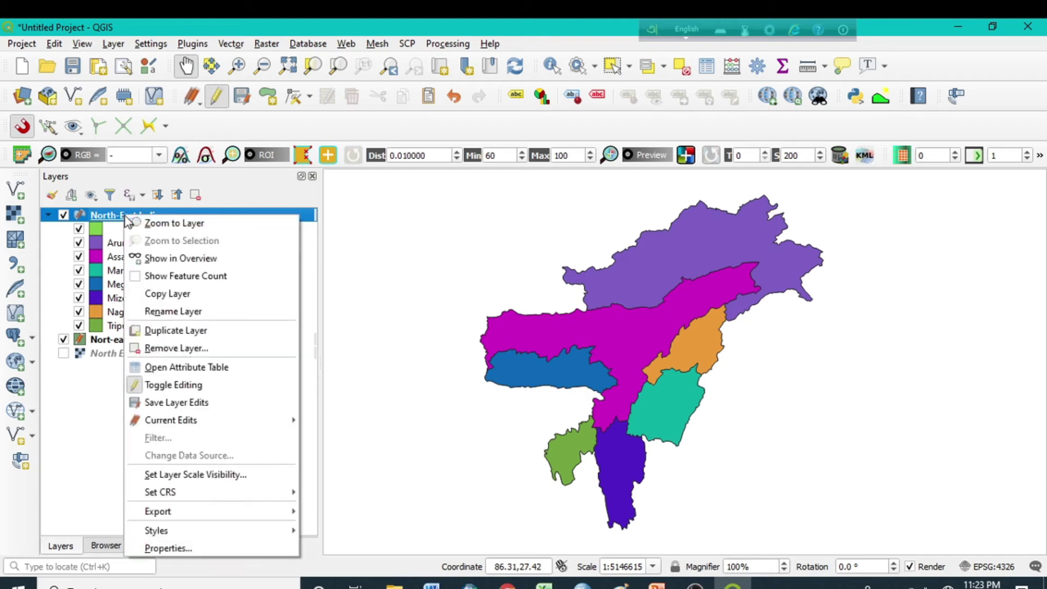
pyautogui.click(158, 548)
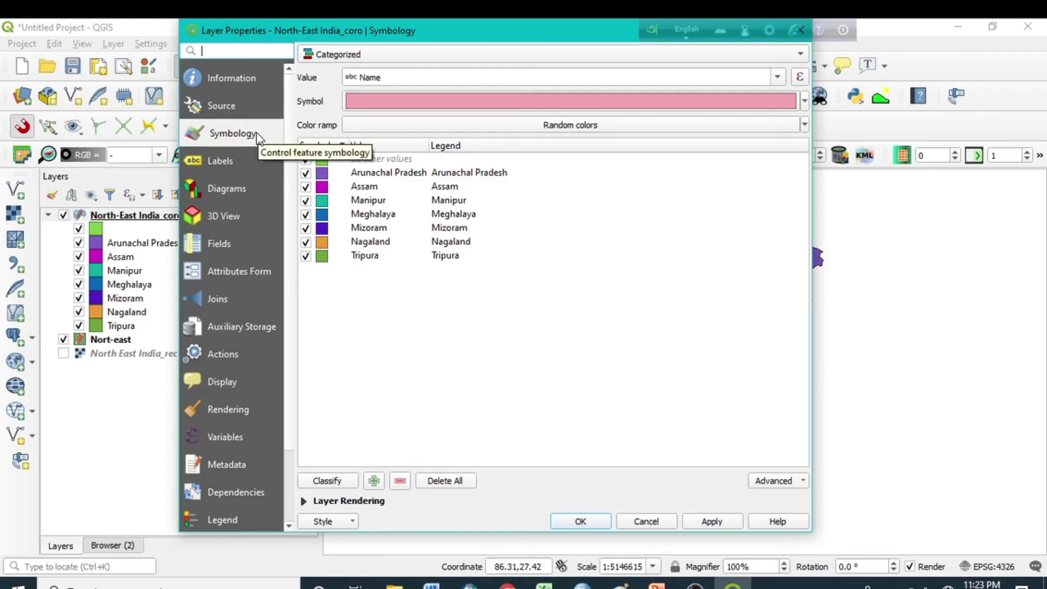
pyautogui.click(339, 59)
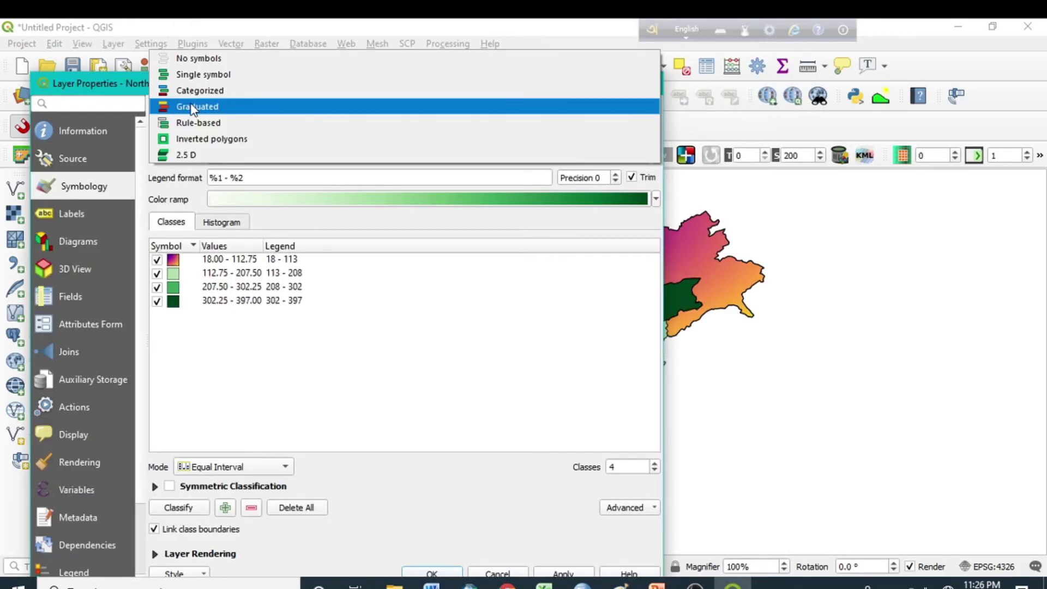
pyautogui.click(194, 108)
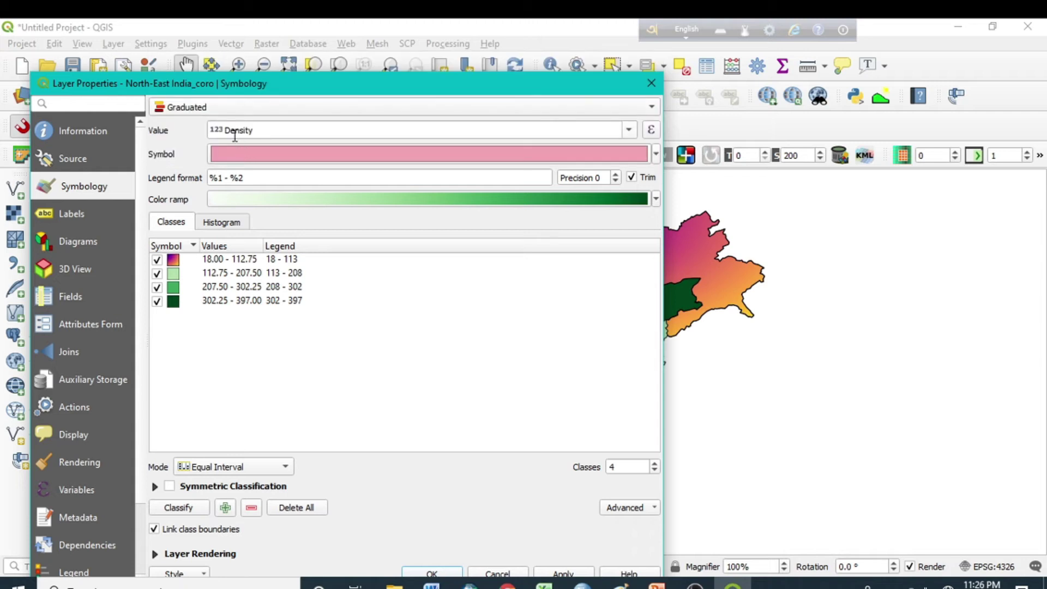
pyautogui.click(629, 131)
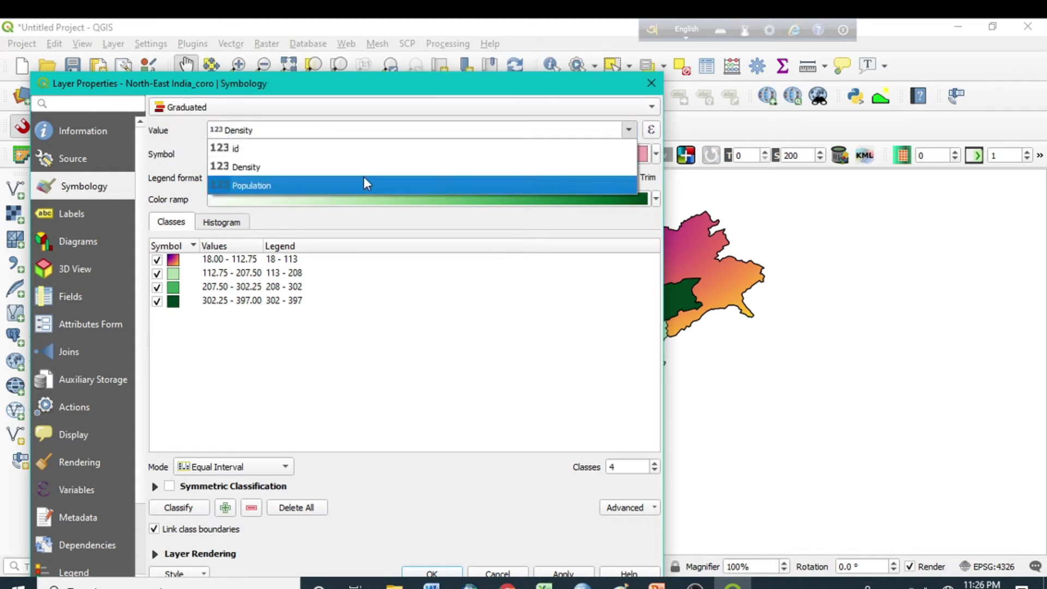
pyautogui.click(333, 148)
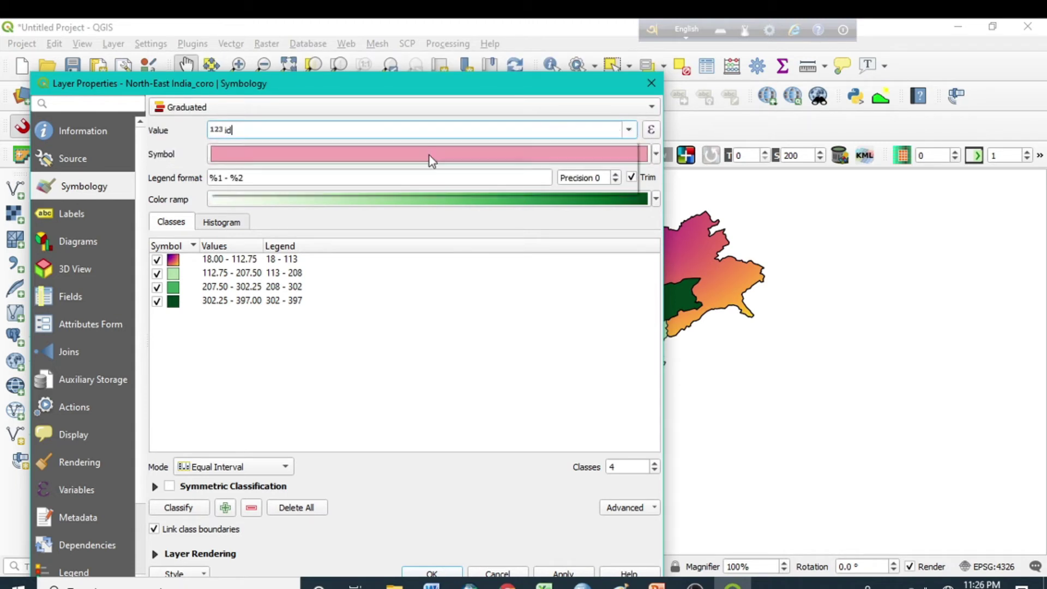
pyautogui.click(393, 130)
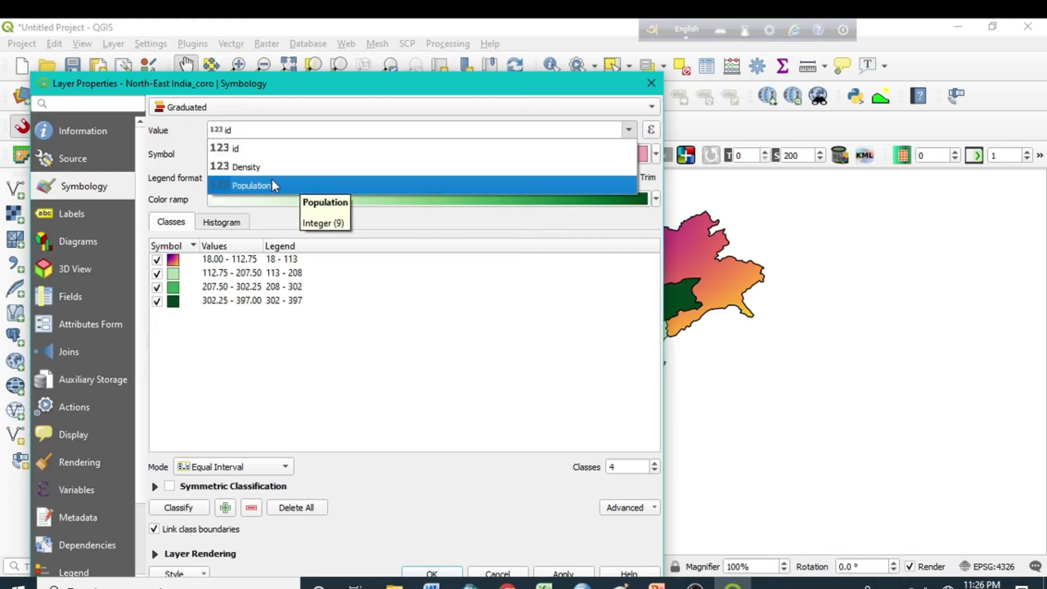
pyautogui.click(297, 167)
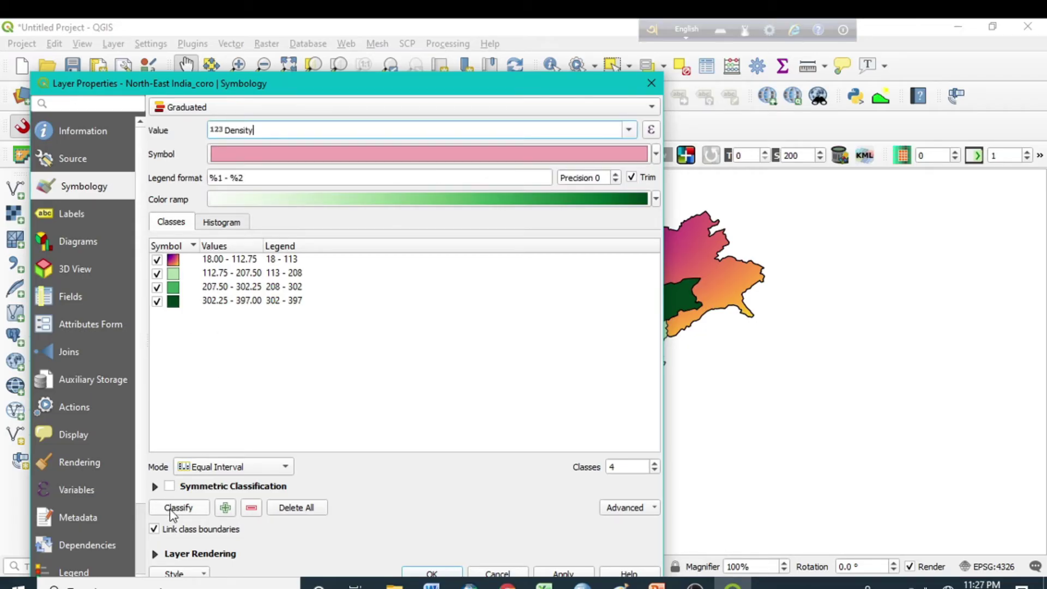
# Try the Logarithmic scale and Natural Breaks (Jenks) classification modes on the Density classes.
pyautogui.click(216, 470)
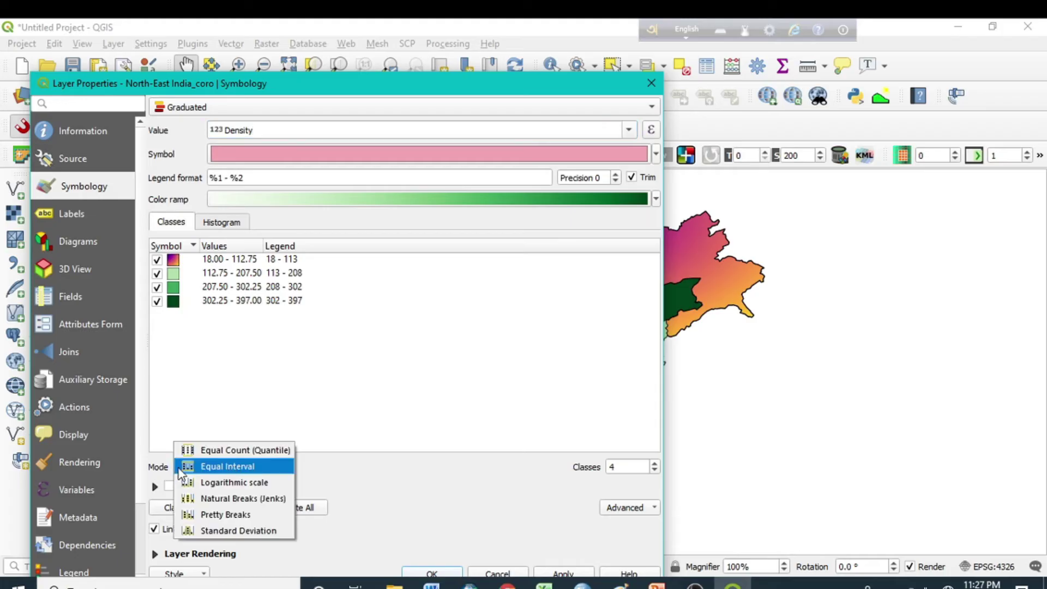
pyautogui.click(225, 482)
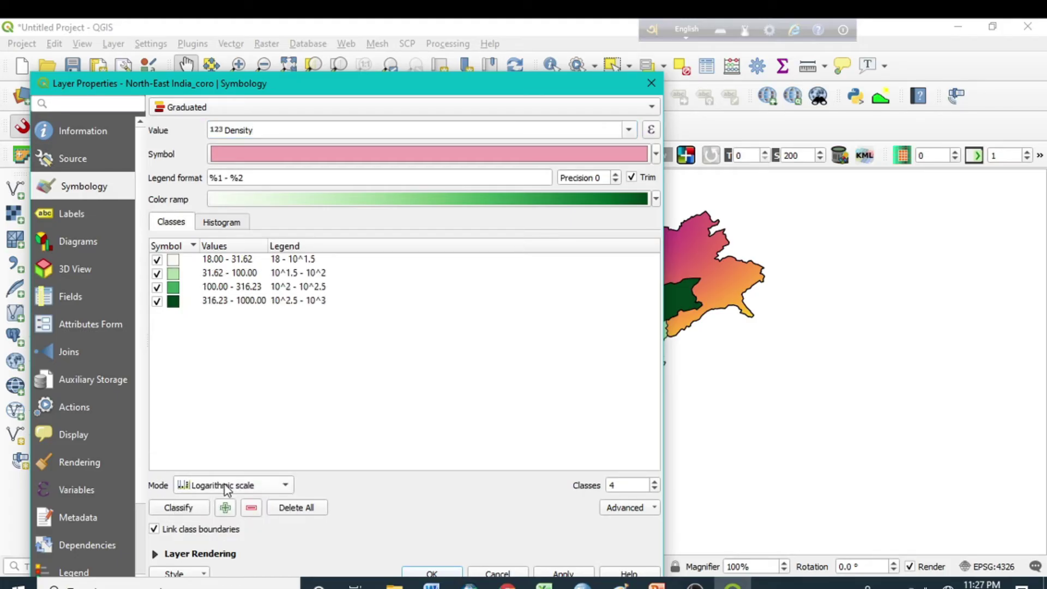
pyautogui.click(225, 479)
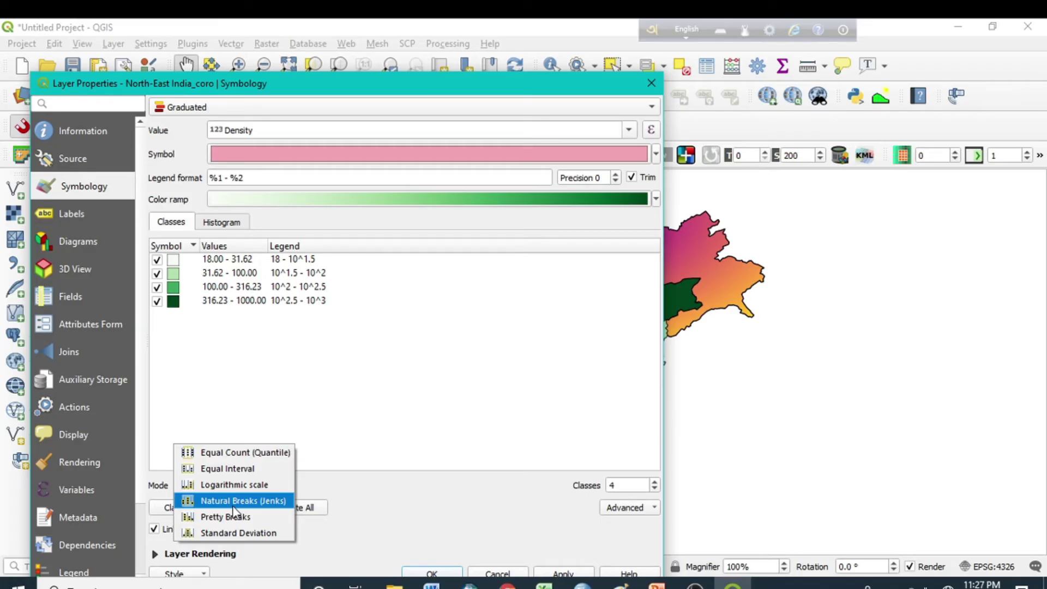
pyautogui.click(261, 502)
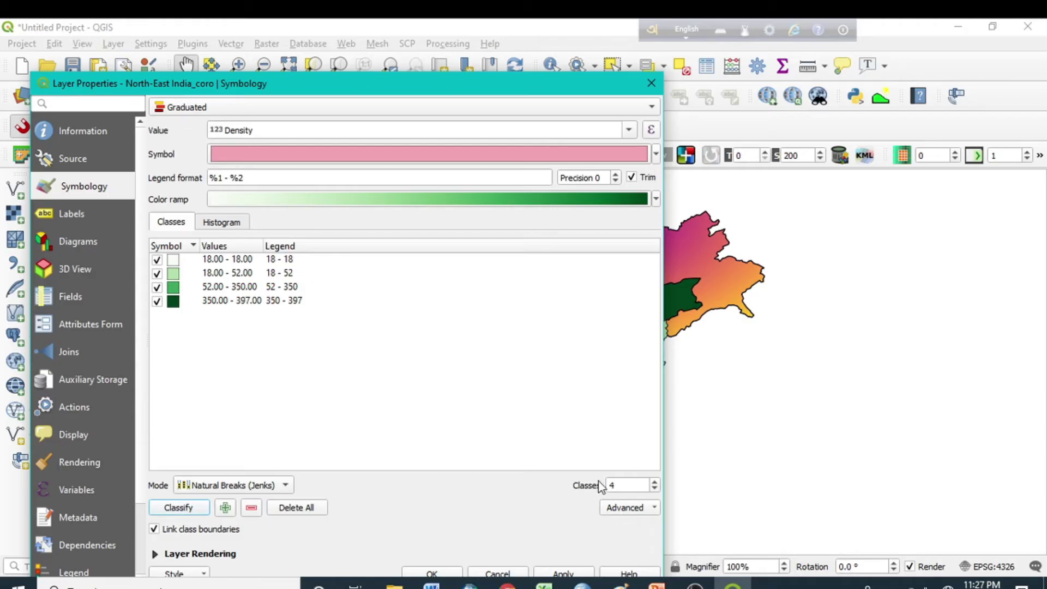
# Try fewer and more Natural Breaks classes, from 3 up to 6, ending with 4 classes.
pyautogui.click(654, 489)
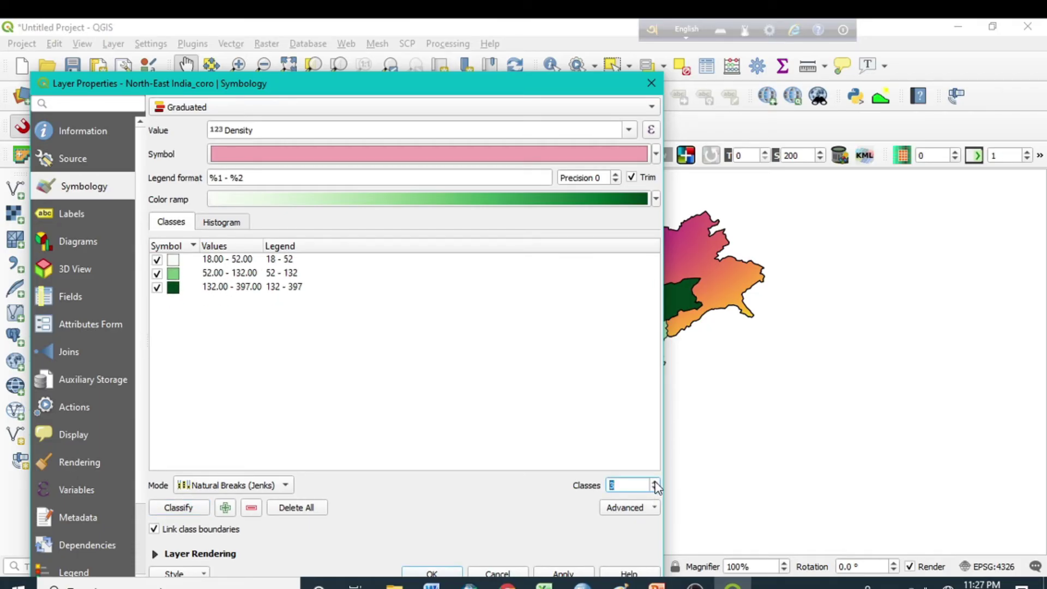
pyautogui.click(655, 481)
pyautogui.click(655, 482)
pyautogui.click(655, 482)
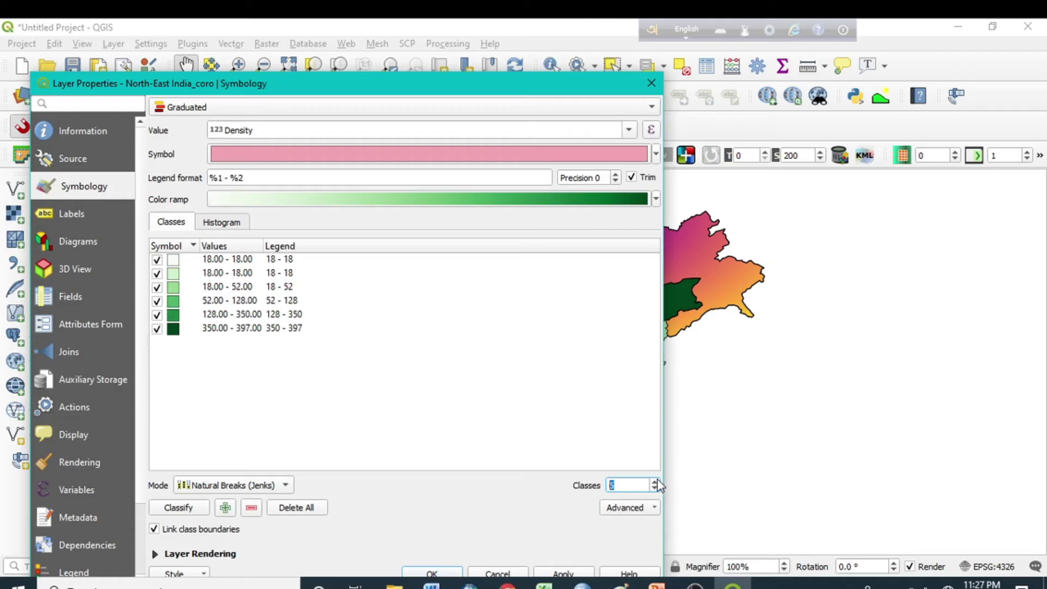
pyautogui.click(654, 488)
pyautogui.click(654, 489)
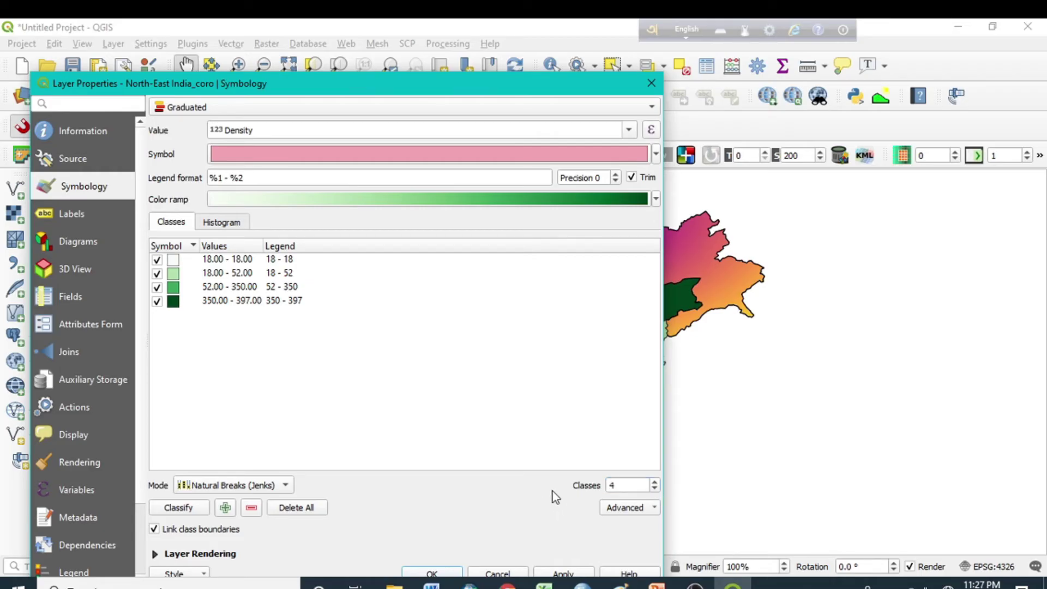
# Set the classification mode of the Density symbology to Equal Interval.
pyautogui.click(228, 490)
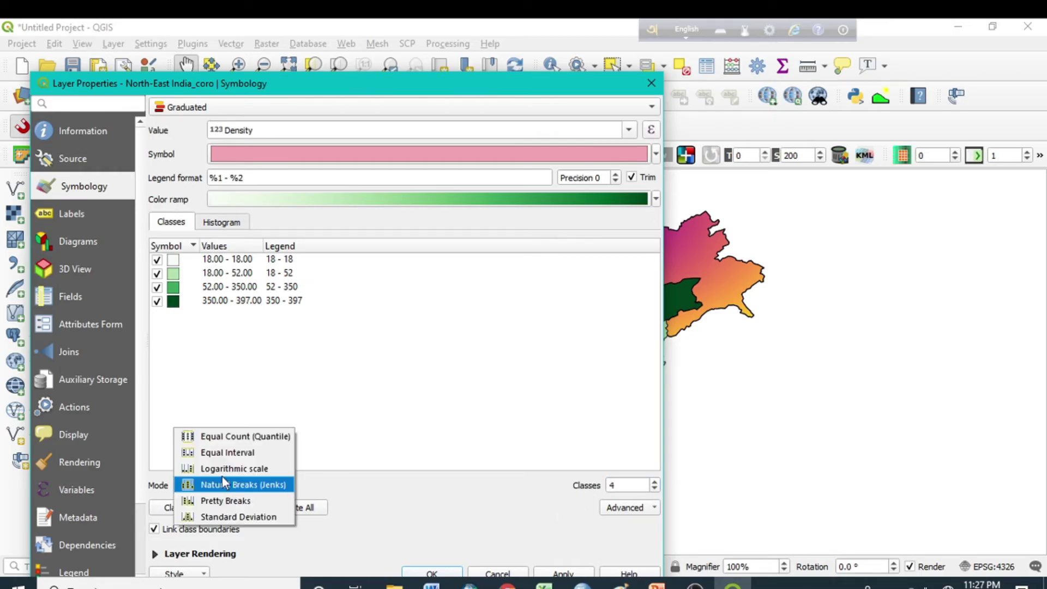
pyautogui.click(218, 453)
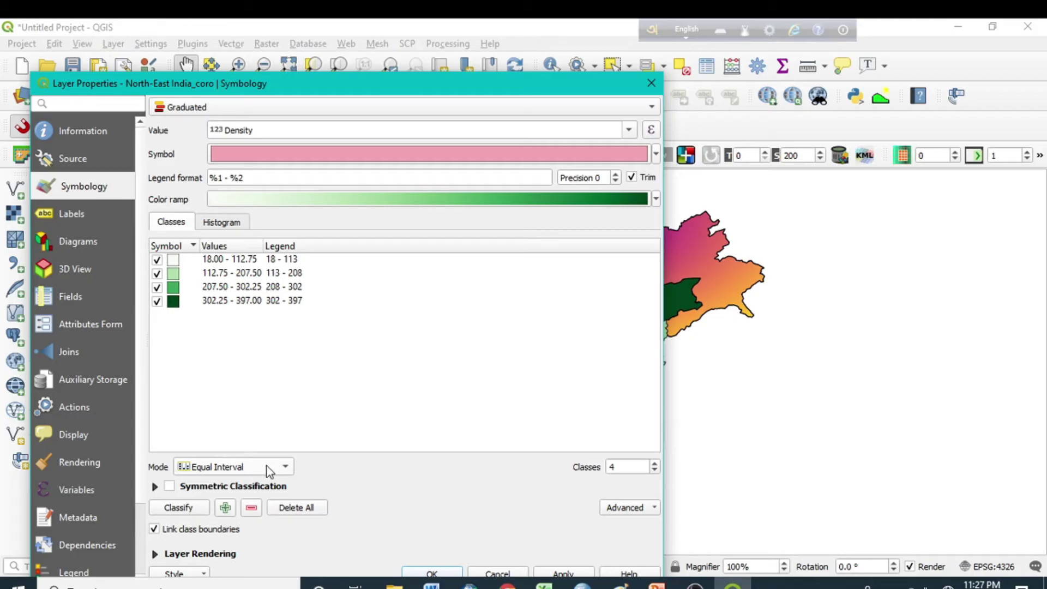
pyautogui.click(289, 468)
pyautogui.click(244, 542)
pyautogui.click(283, 468)
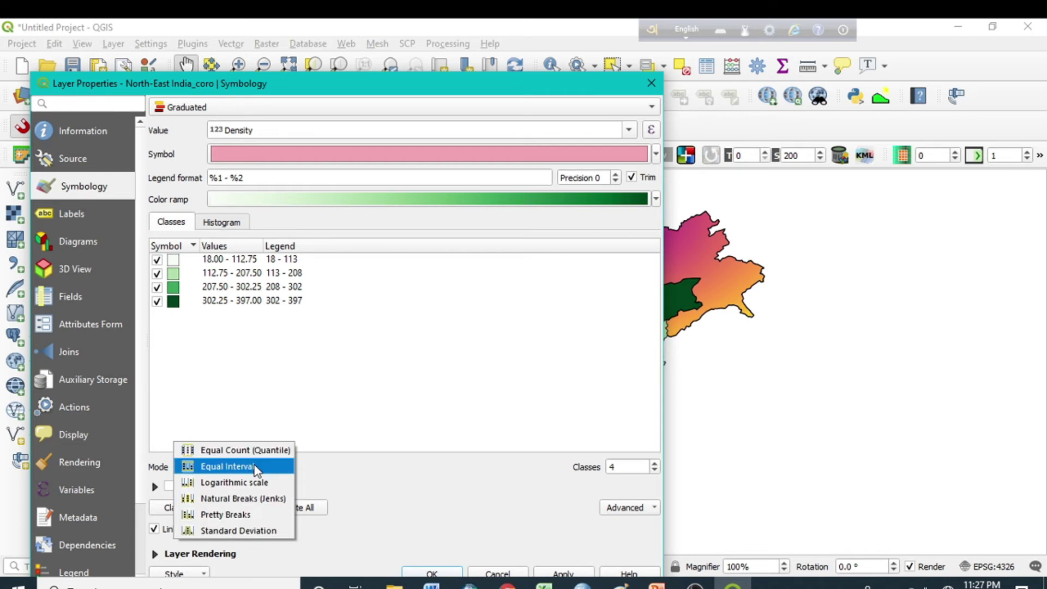
pyautogui.click(256, 467)
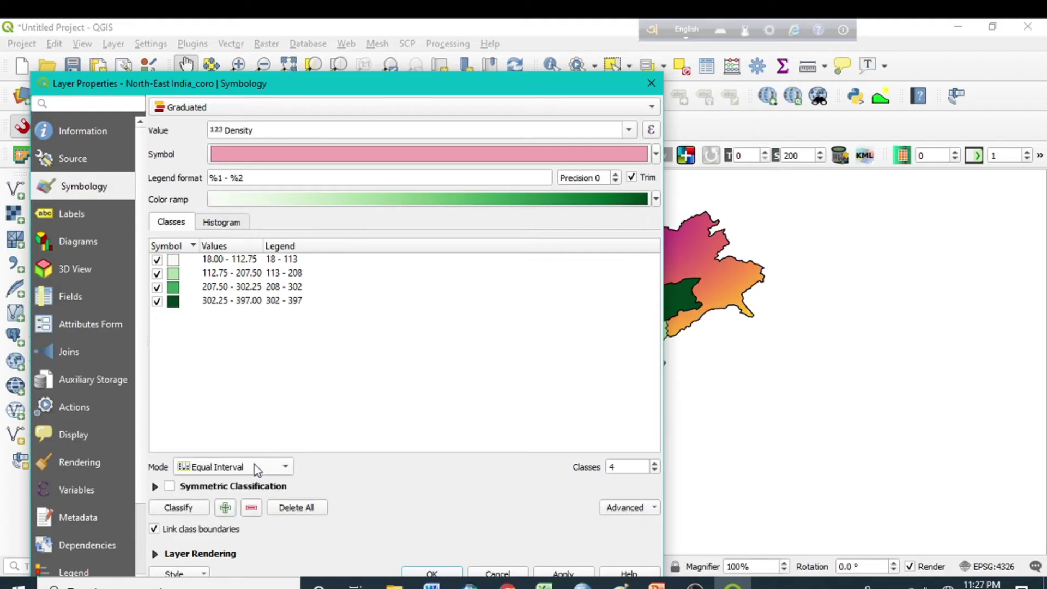
# Reclassify the Density values, apply the graduated symbology to the map and close the layer properties.
pyautogui.click(185, 506)
pyautogui.moveTo(501, 97); pyautogui.dragTo(529, 50)
pyautogui.click(593, 529)
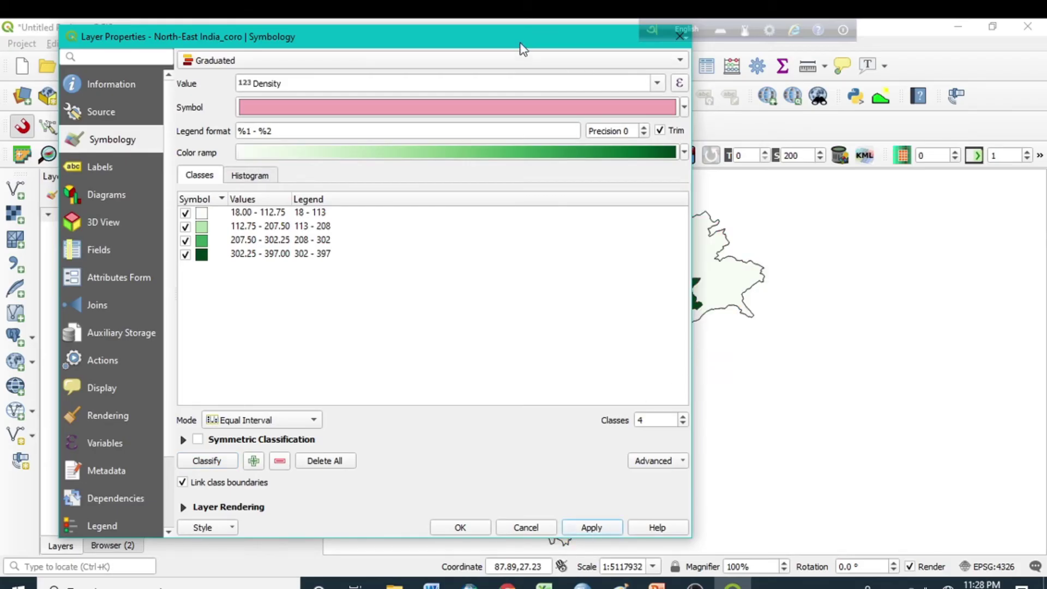
pyautogui.moveTo(519, 47); pyautogui.dragTo(306, 289)
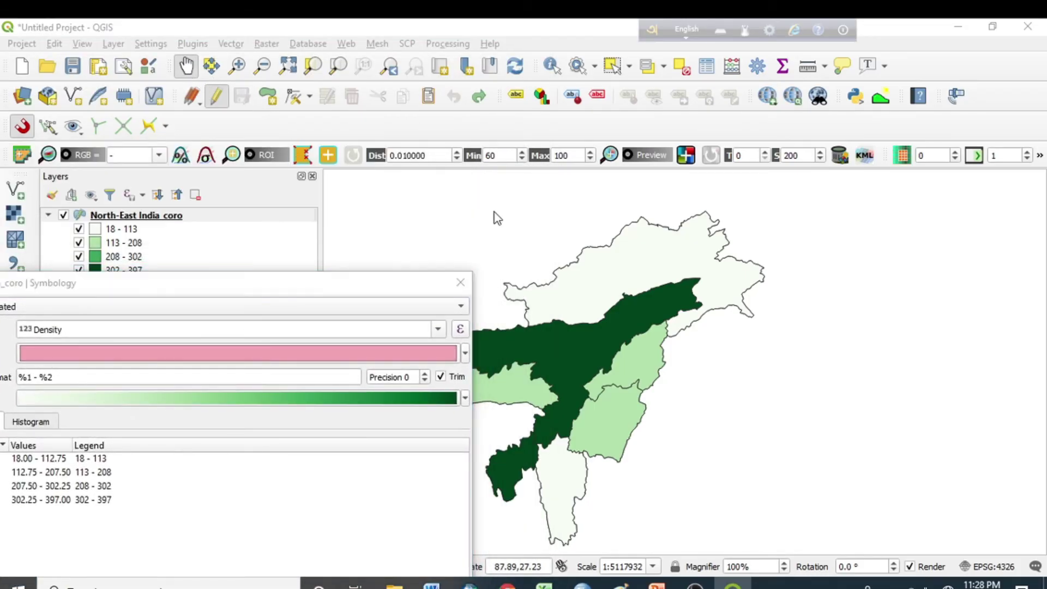
pyautogui.click(460, 282)
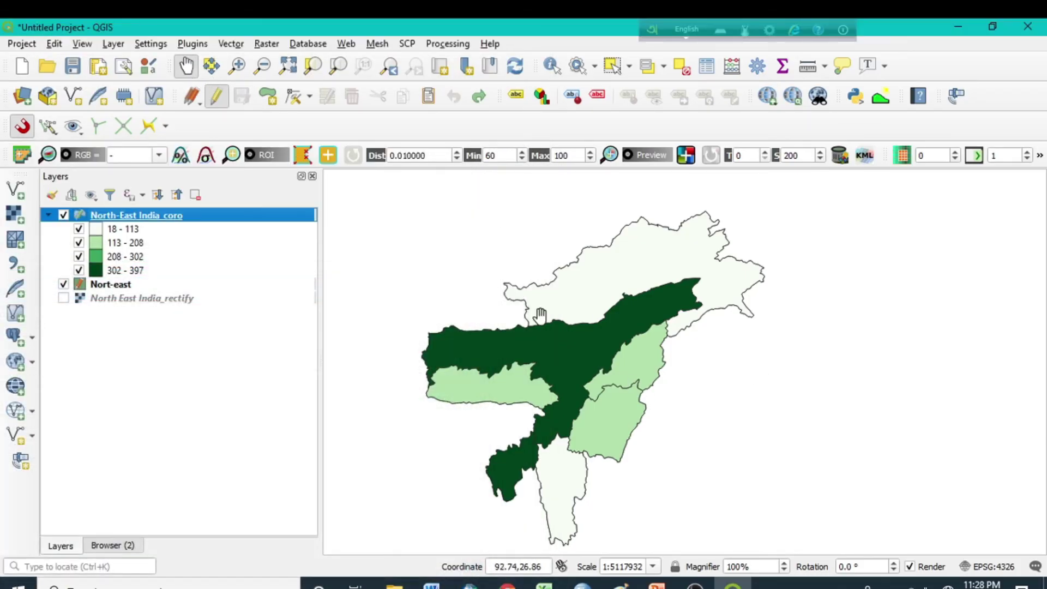
pyautogui.moveTo(583, 366); pyautogui.dragTo(840, 360)
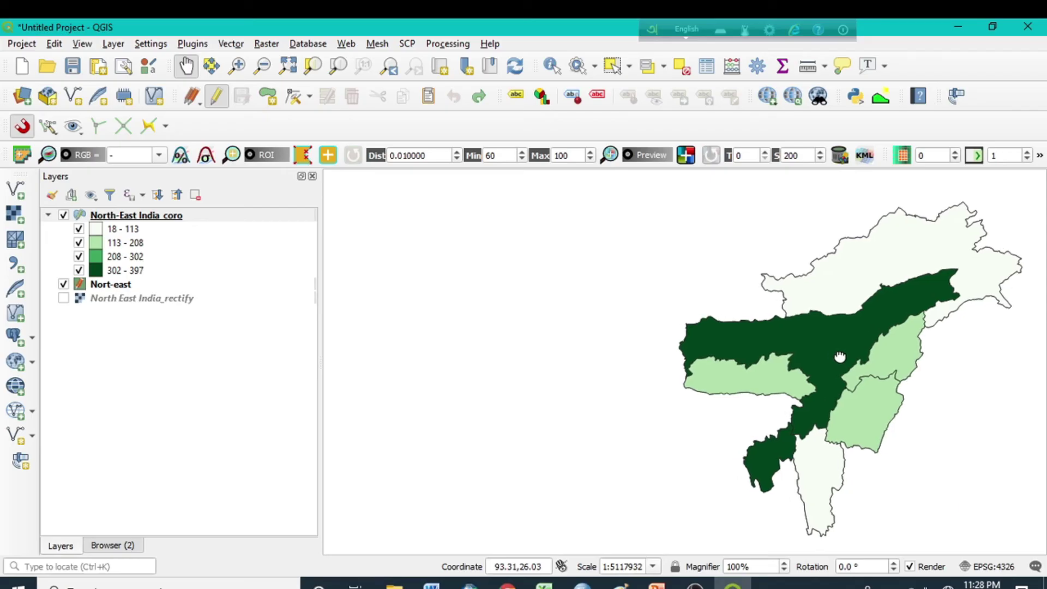
# Open the symbology properties of the North-East India_coro layer and apply the Reds color ramp to the Density classes.
pyautogui.rightClick(127, 218)
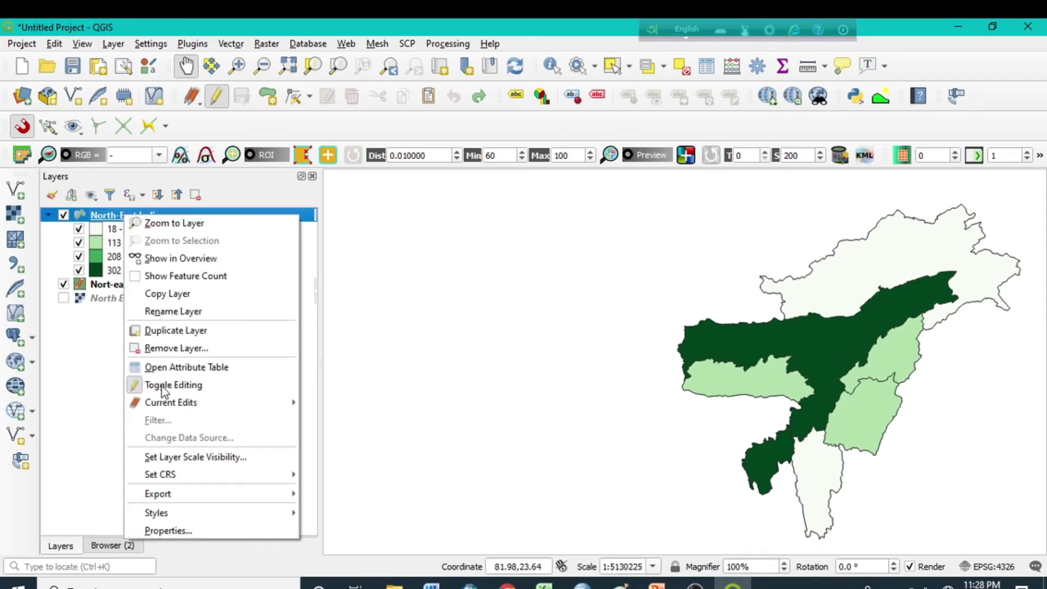
pyautogui.click(158, 531)
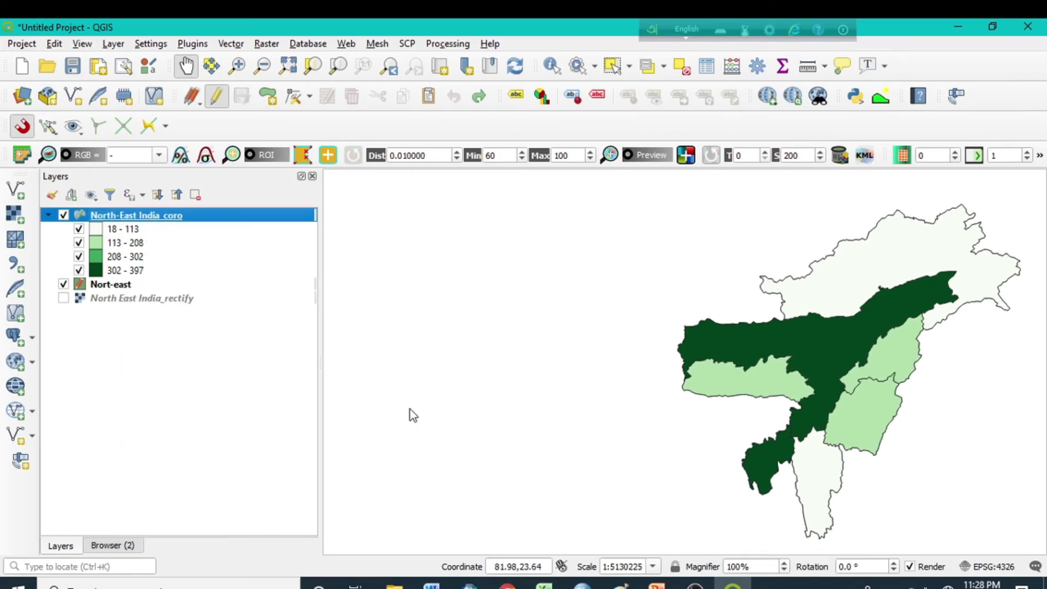
pyautogui.moveTo(281, 312); pyautogui.dragTo(455, 64)
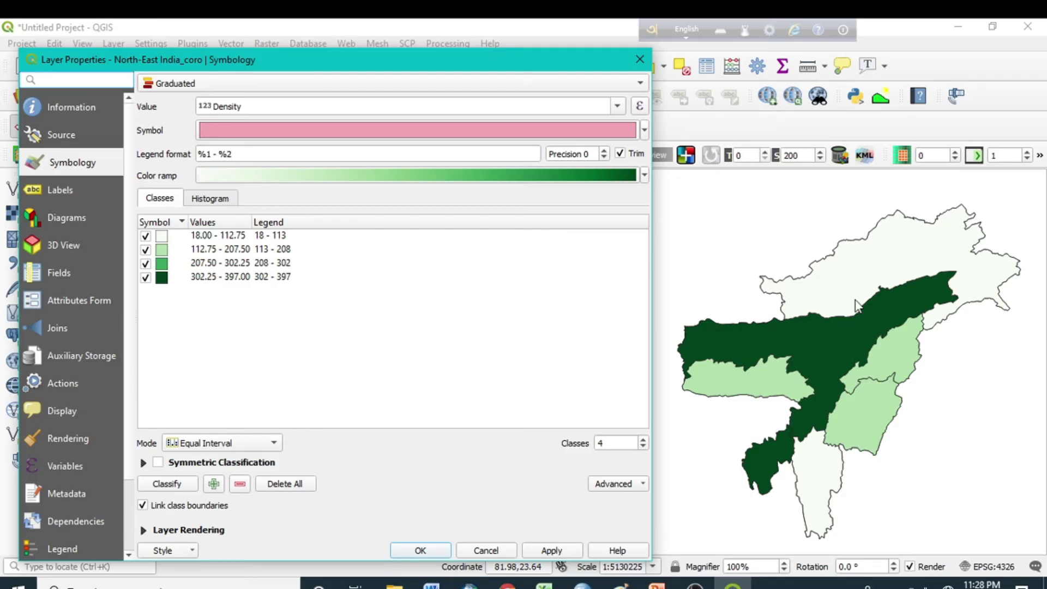
pyautogui.click(644, 175)
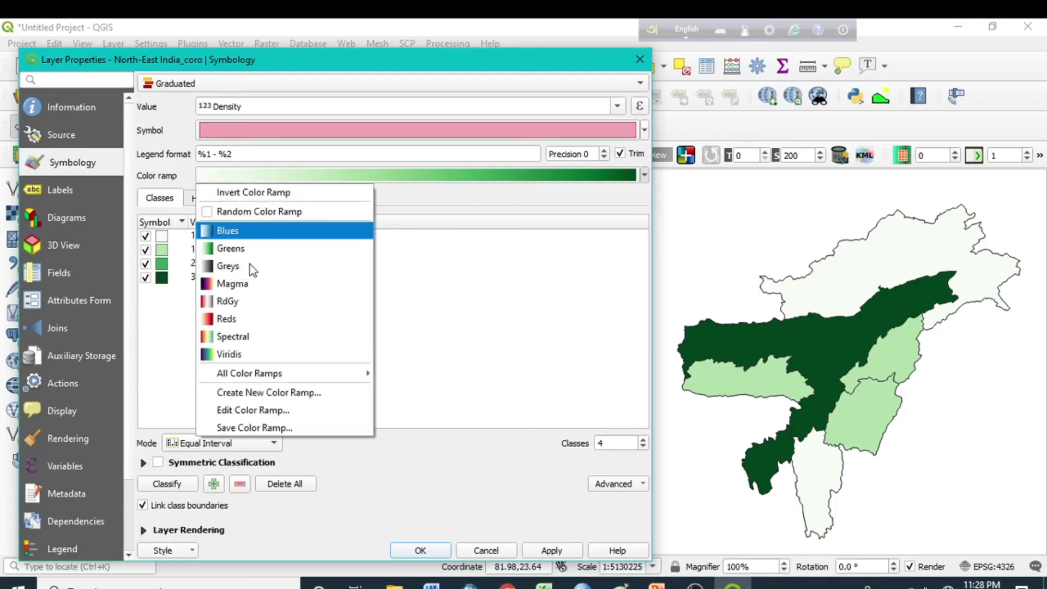
pyautogui.click(239, 319)
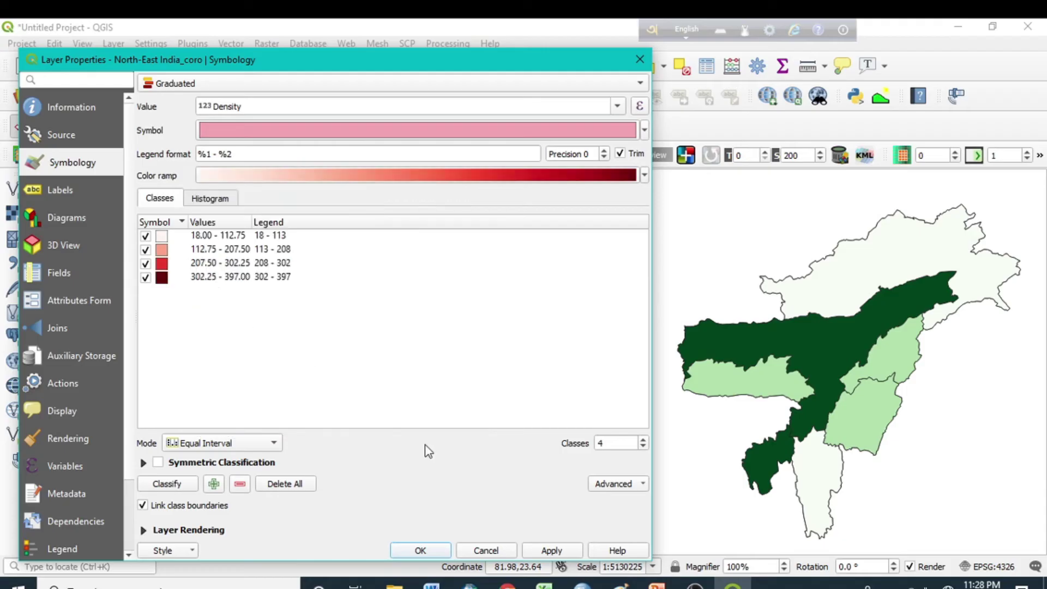
pyautogui.click(570, 553)
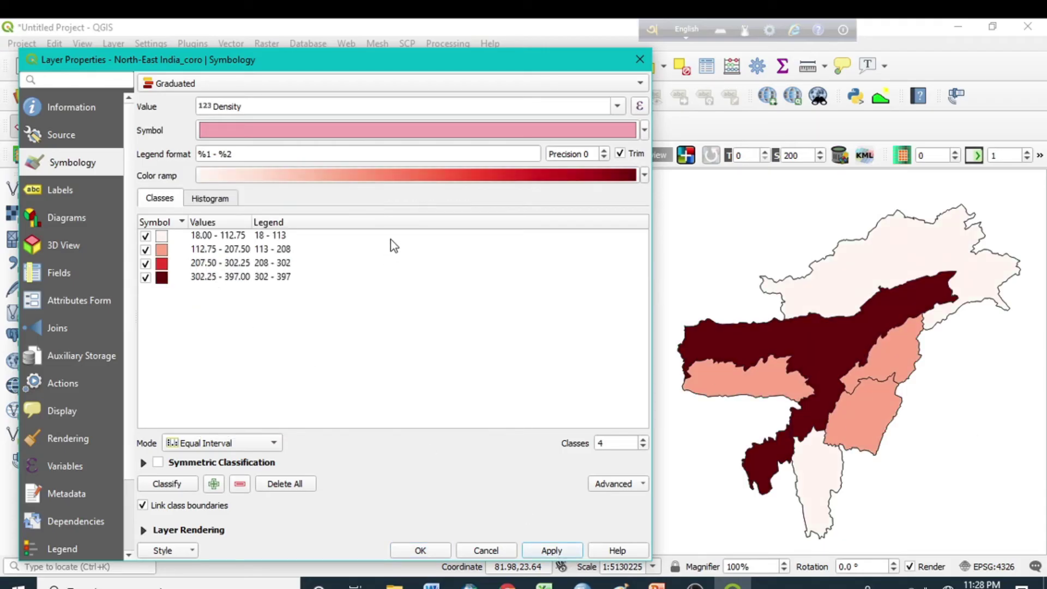
# Try the BrBG and Magma color ramps on the Density classes, applying each to the map.
pyautogui.click(645, 175)
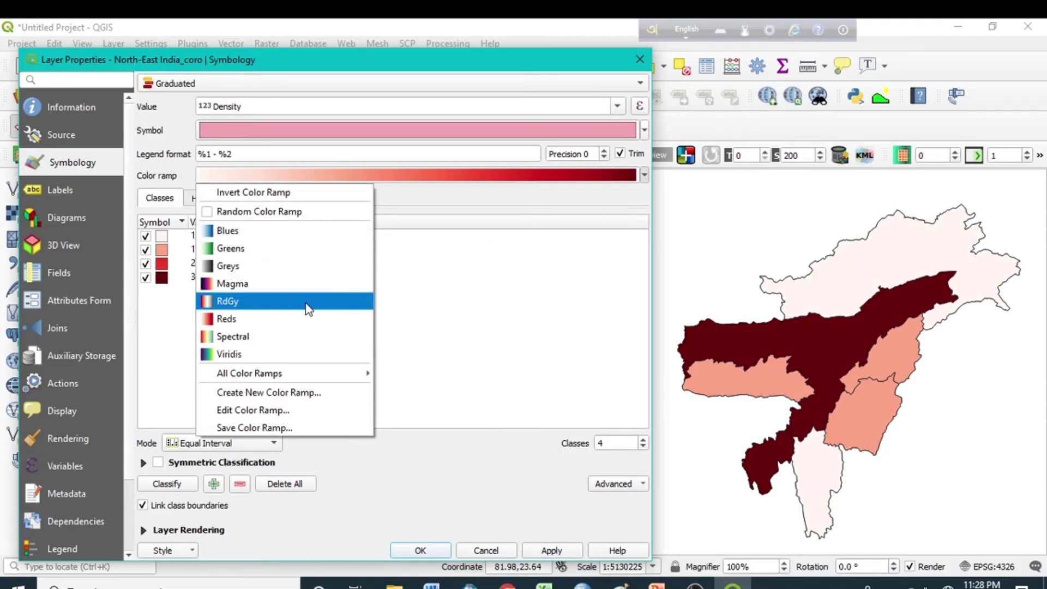
pyautogui.moveTo(287, 374)
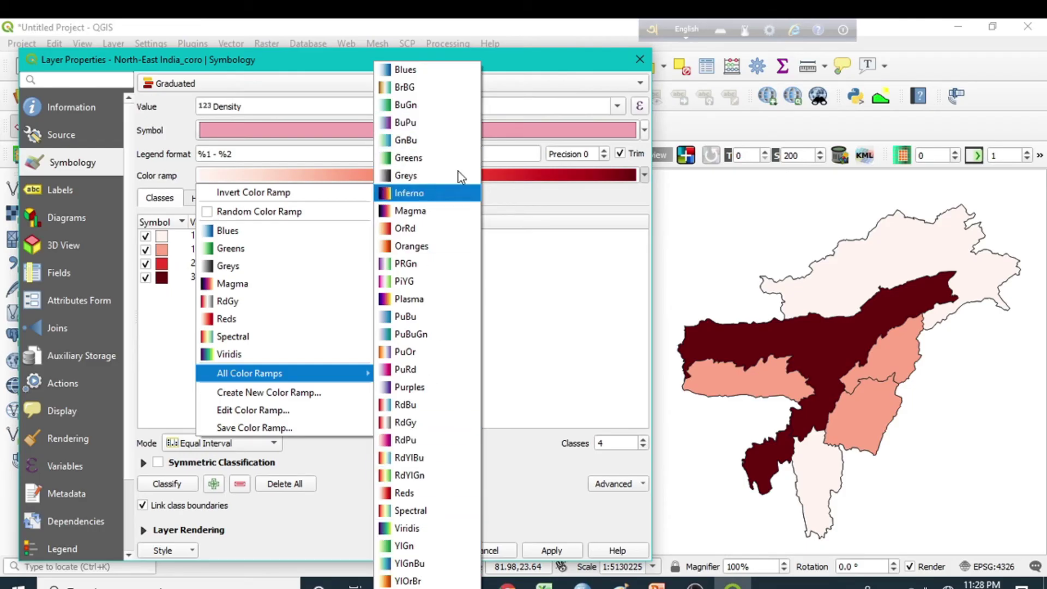
pyautogui.click(431, 88)
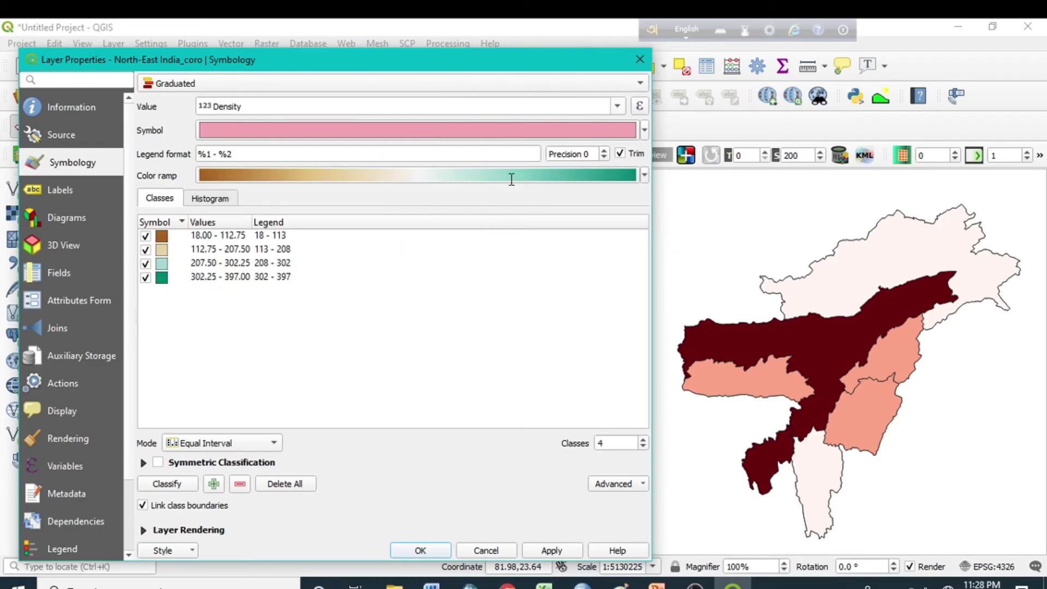
pyautogui.click(547, 552)
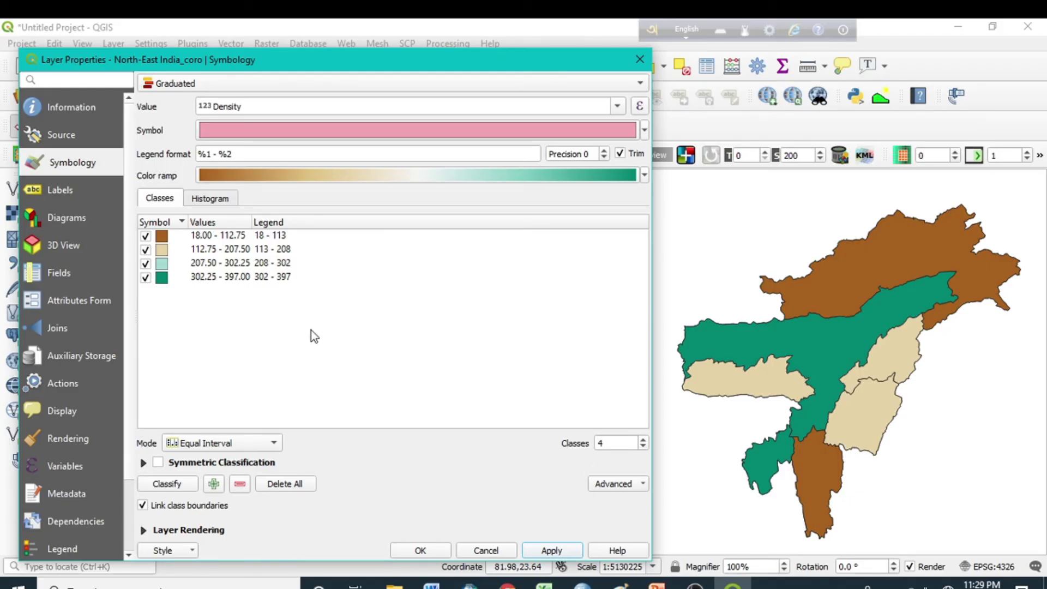
pyautogui.click(646, 176)
pyautogui.click(242, 282)
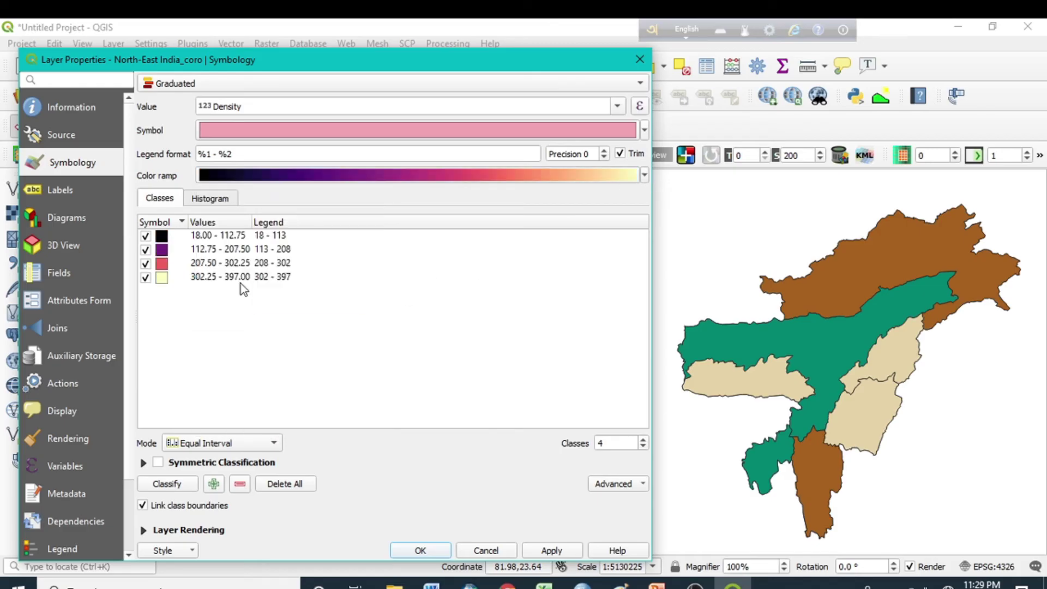
pyautogui.click(550, 552)
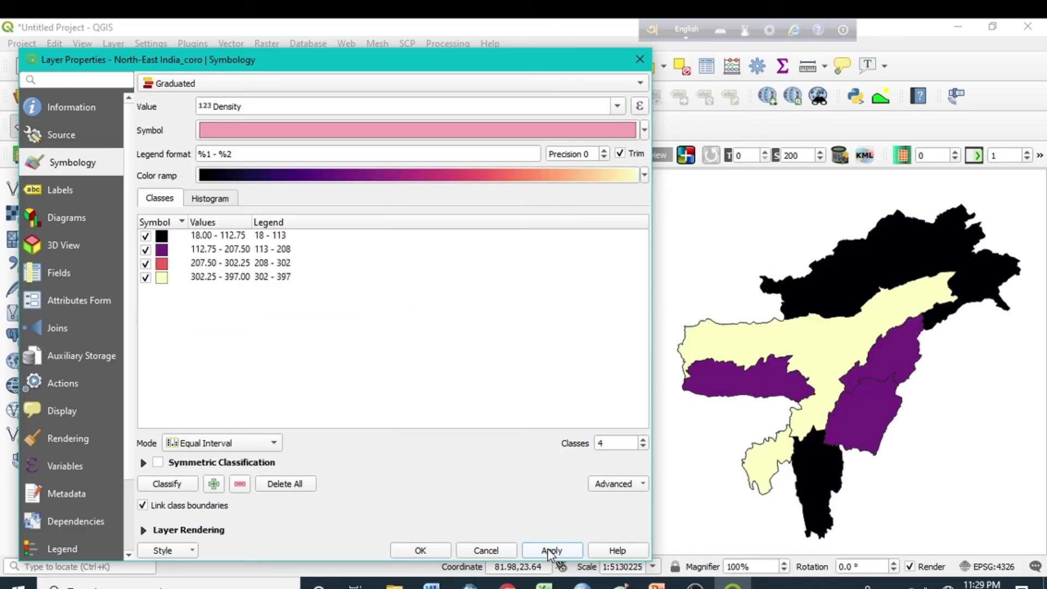
# Set the color ramp of the Density classes back to Reds and apply it to the map.
pyautogui.click(644, 175)
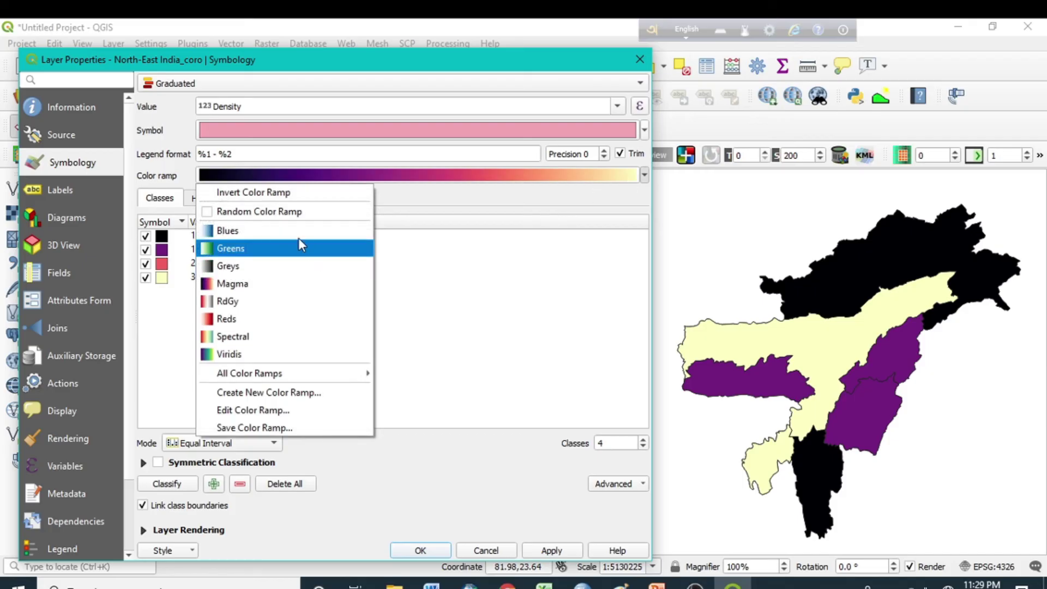
pyautogui.click(227, 319)
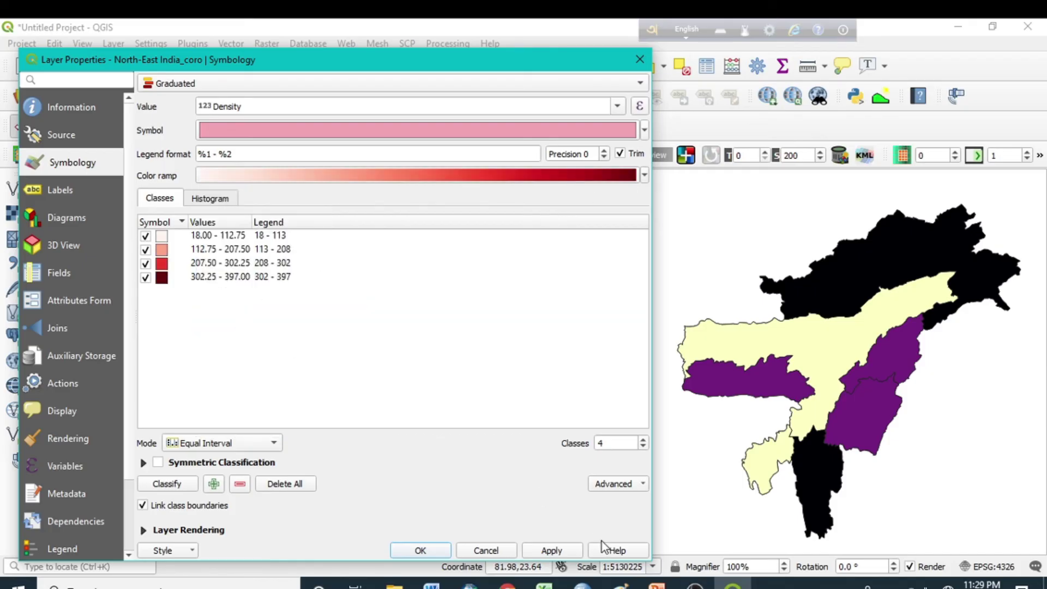
pyautogui.click(558, 551)
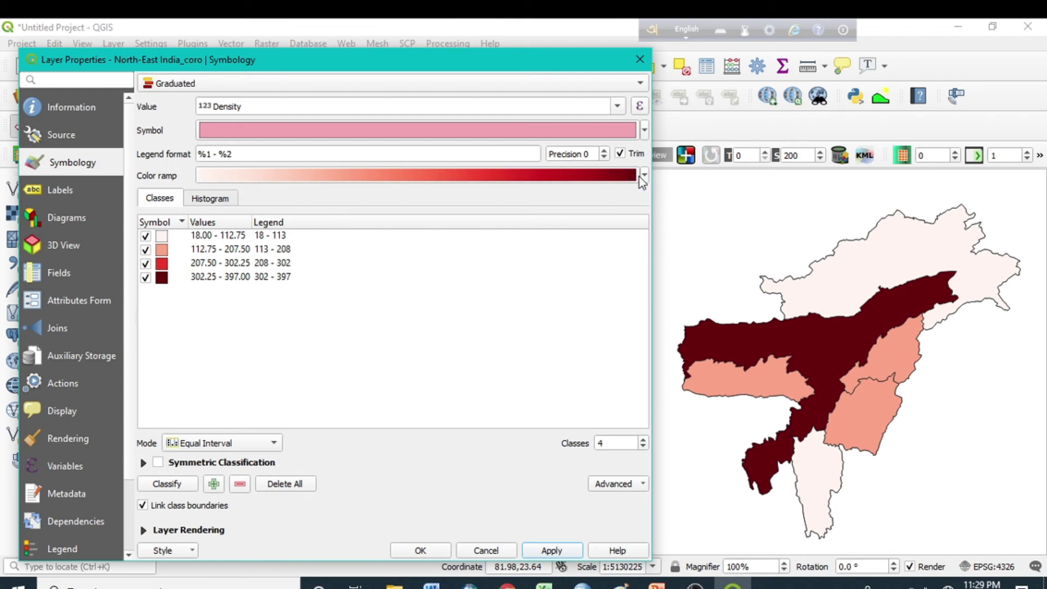
# Give the 18 - 113 density class the gradient blue fill symbol and apply it to the map.
pyautogui.doubleClick(164, 235)
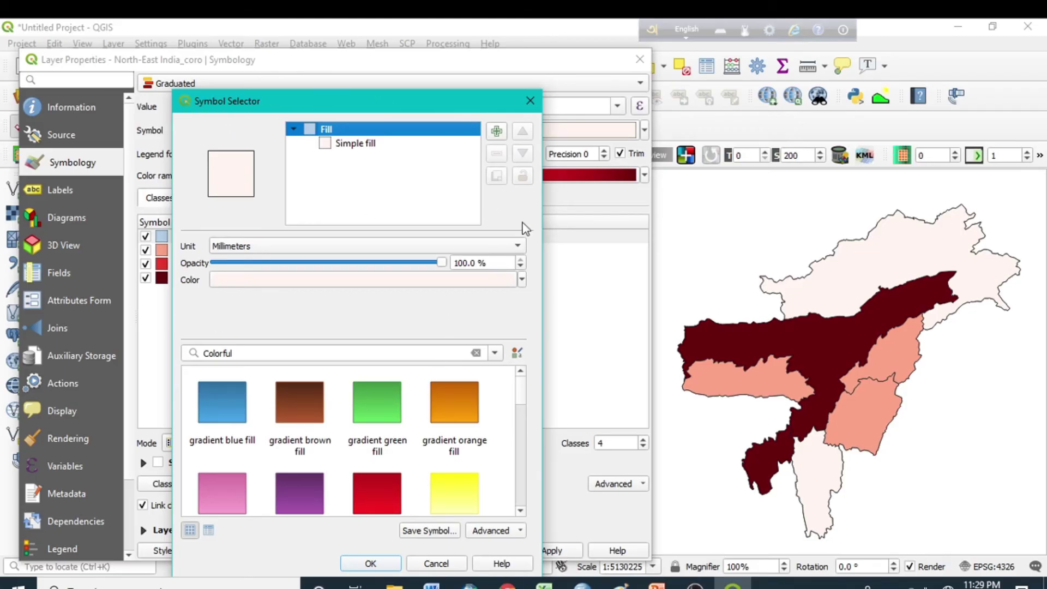
pyautogui.moveTo(382, 99); pyautogui.dragTo(398, 49)
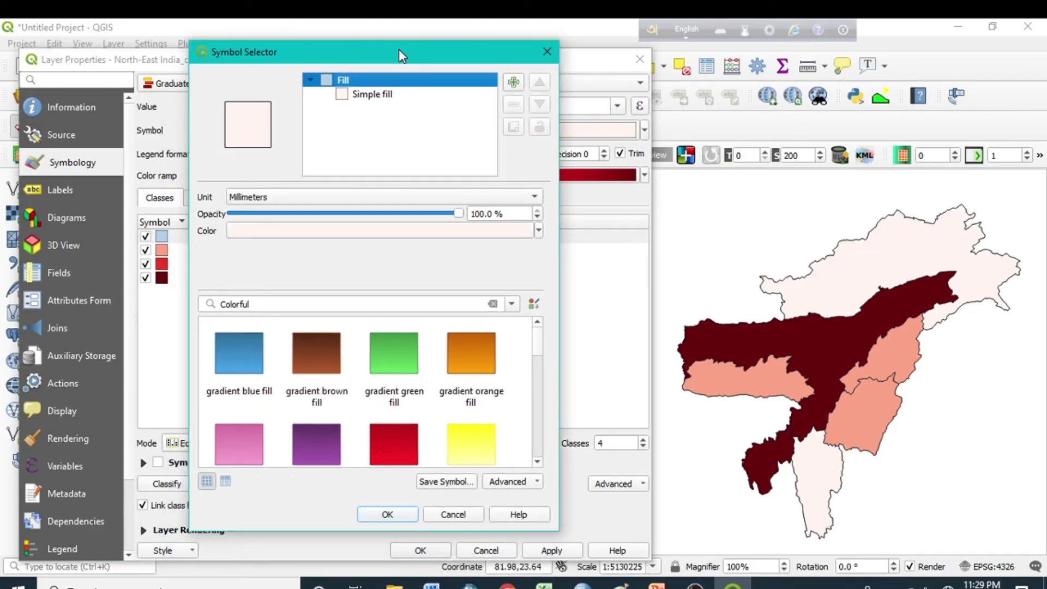
pyautogui.scroll(-3, 303, 394)
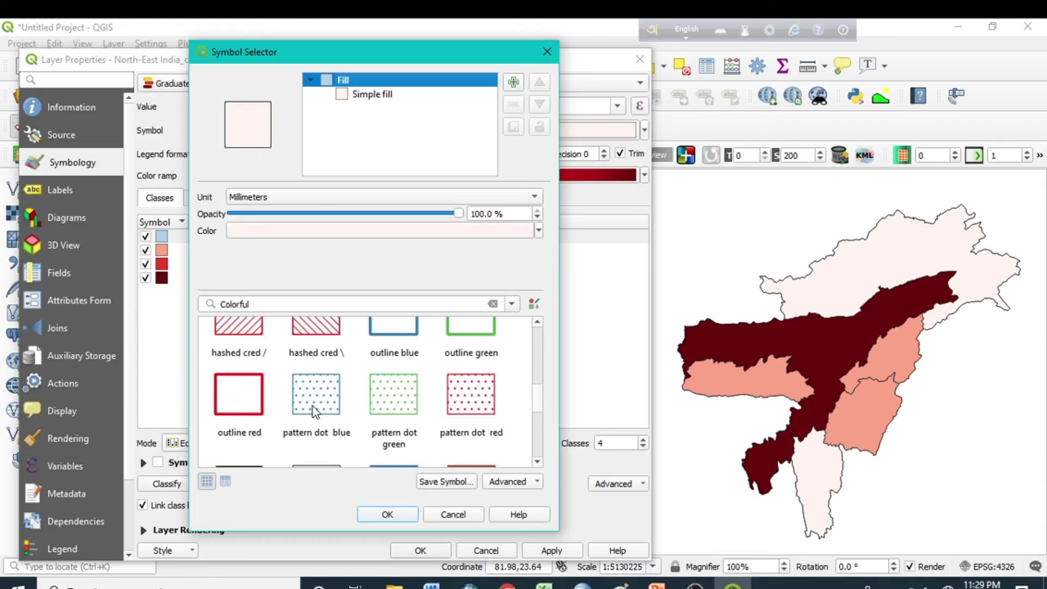
pyautogui.scroll(3, 314, 391)
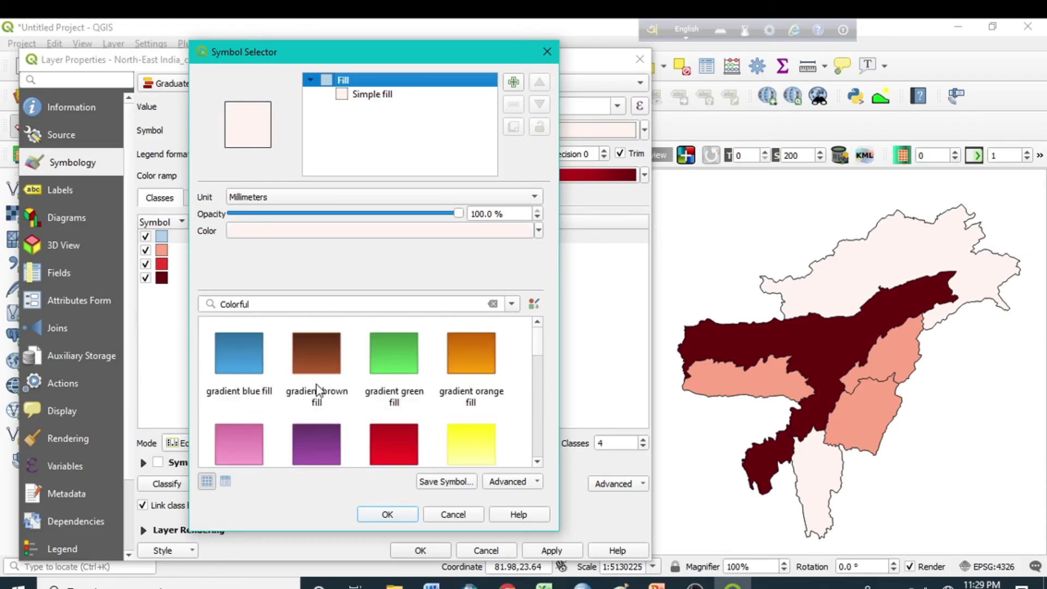
pyautogui.click(244, 369)
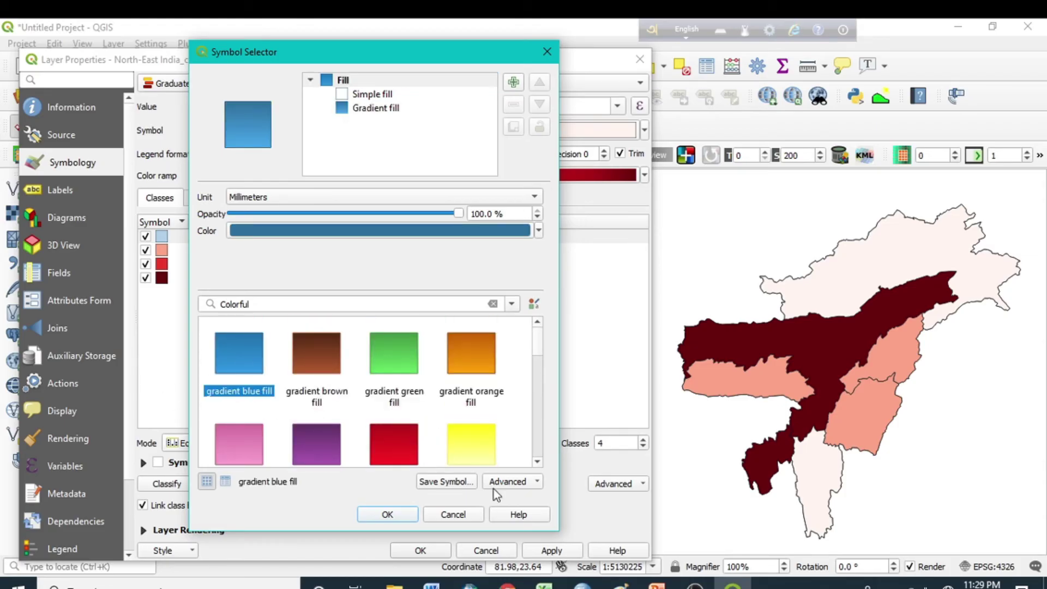
pyautogui.click(398, 515)
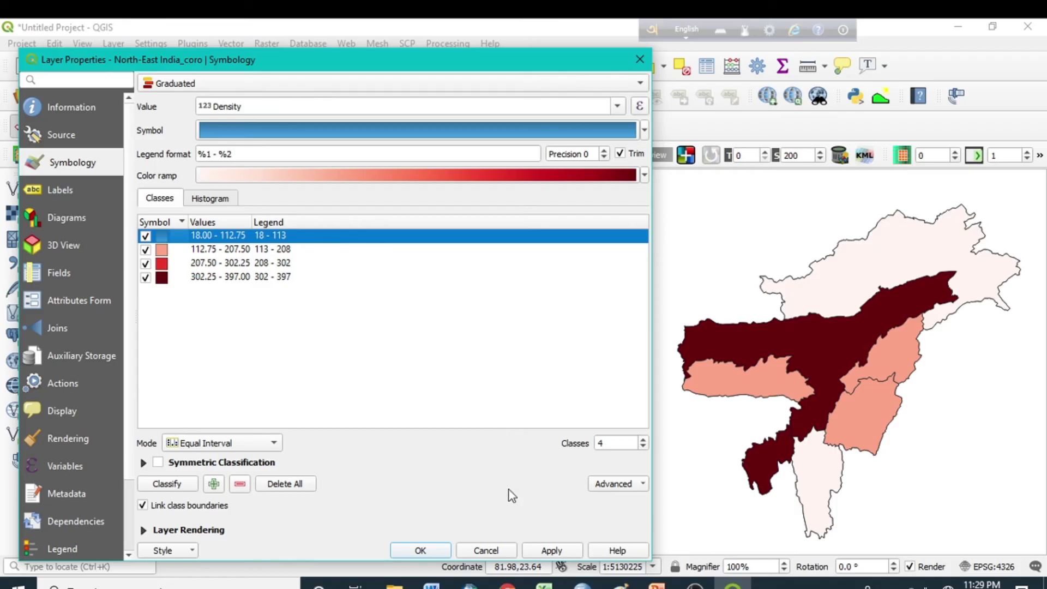
pyautogui.click(552, 550)
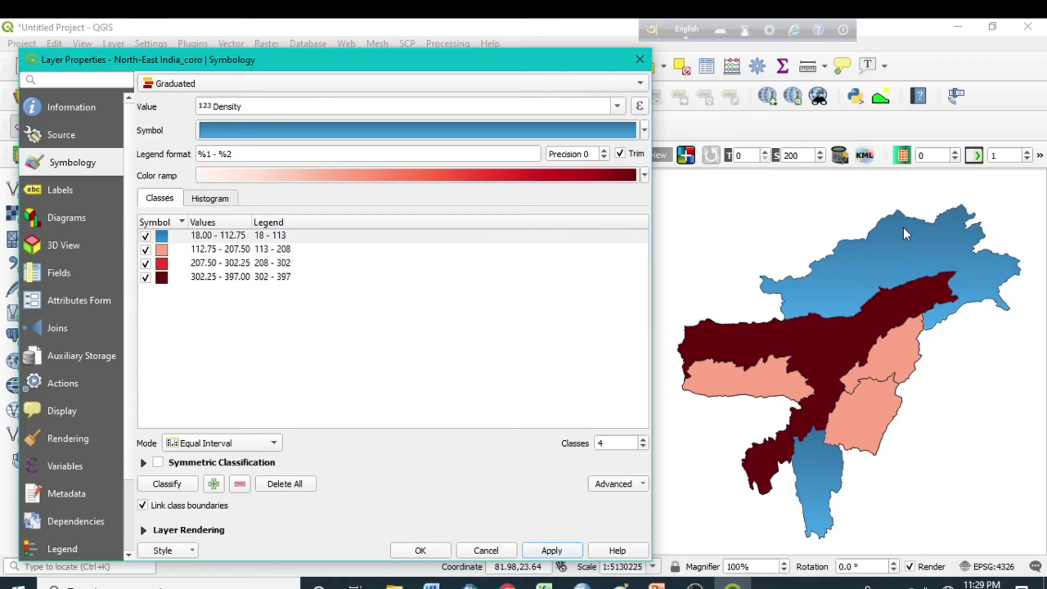
# Give the 302 - 397 density class the gradient yellow fill symbol, apply it and close the layer properties.
pyautogui.doubleClick(162, 278)
pyautogui.scroll(-2, 493, 387)
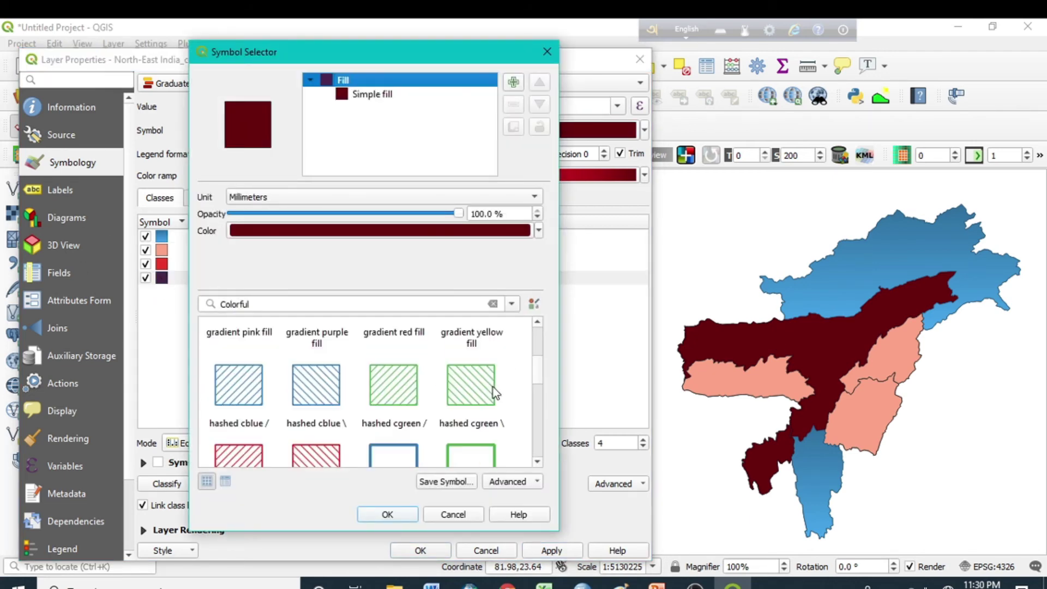
pyautogui.scroll(2, 466, 448)
pyautogui.click(469, 439)
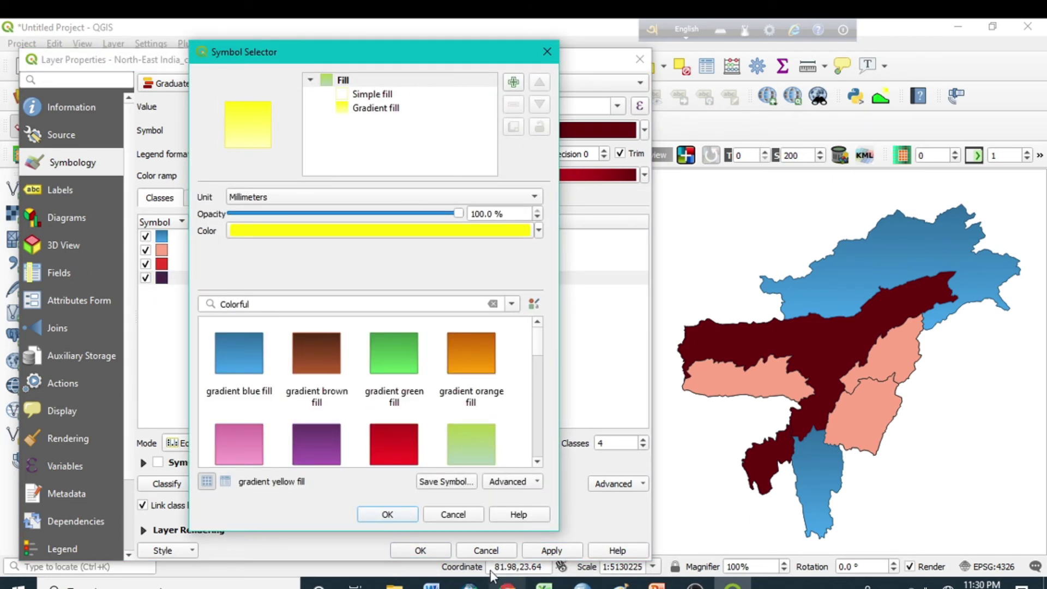
pyautogui.click(400, 516)
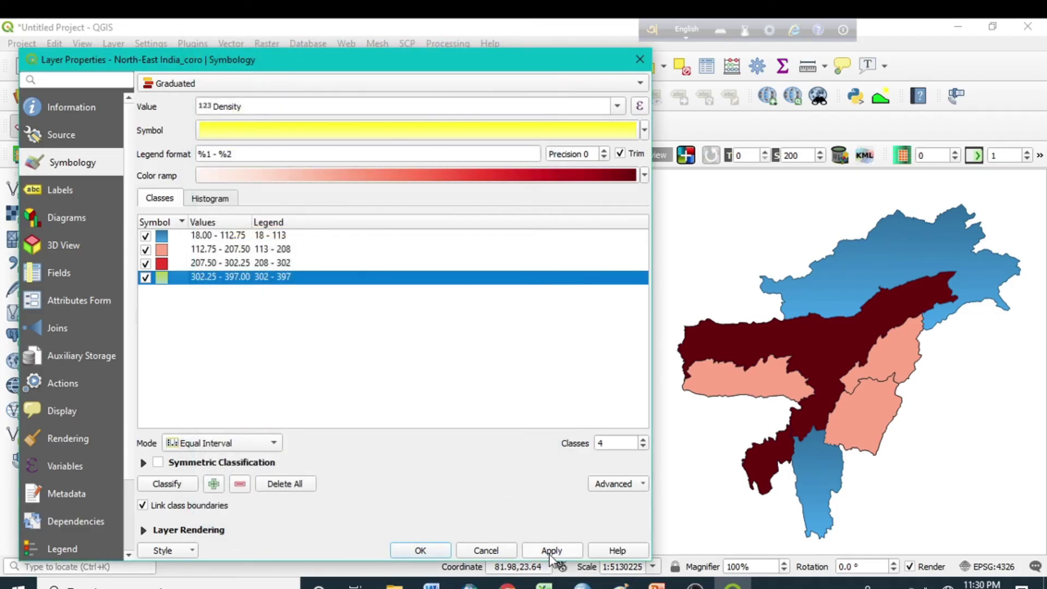
pyautogui.click(551, 551)
pyautogui.click(421, 550)
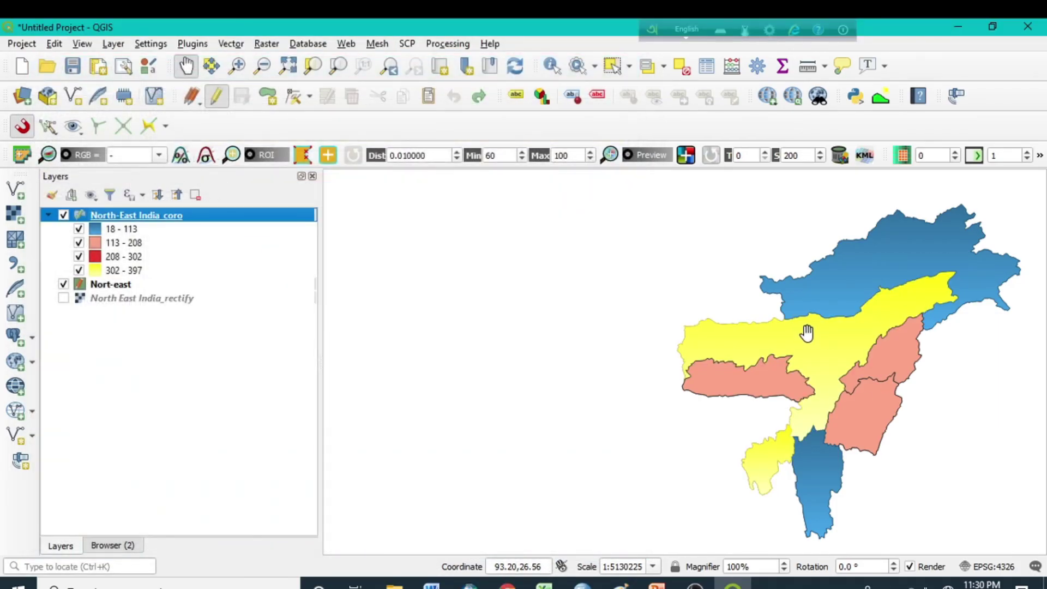
# Reopen the North-East India_coro layer properties and apply the hashed cblue / symbol to the 18 - 113 density class.
pyautogui.rightClick(110, 213)
pyautogui.click(139, 527)
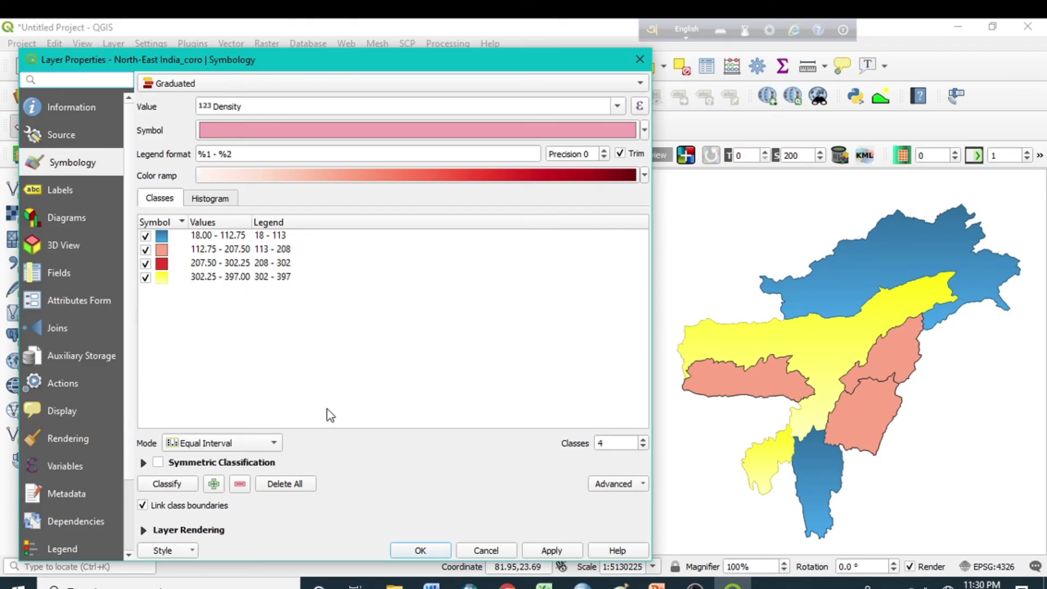
pyautogui.doubleClick(165, 238)
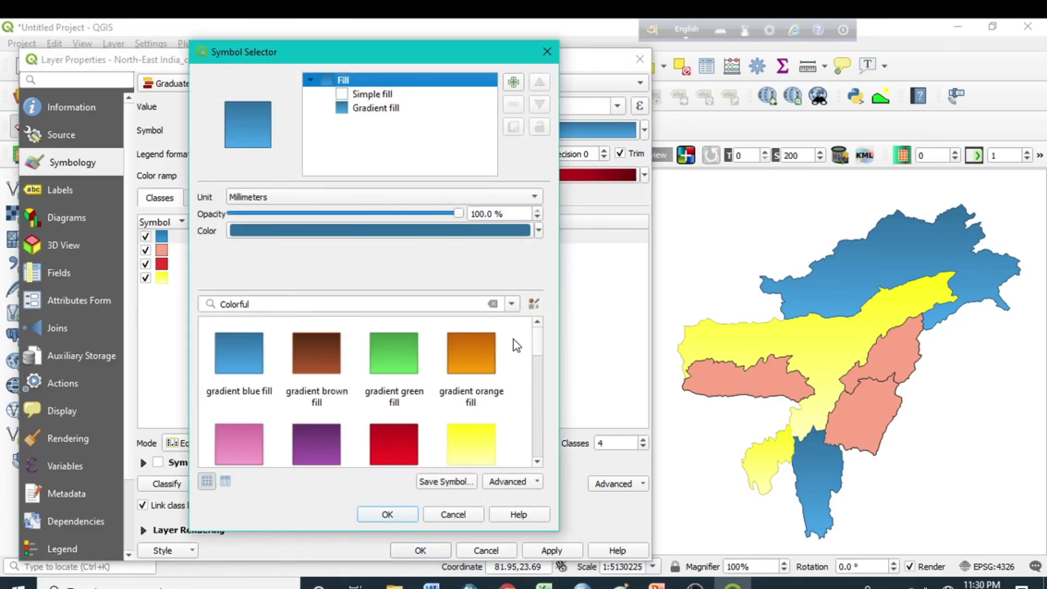
pyautogui.scroll(-3, 476, 382)
pyautogui.scroll(2, 311, 385)
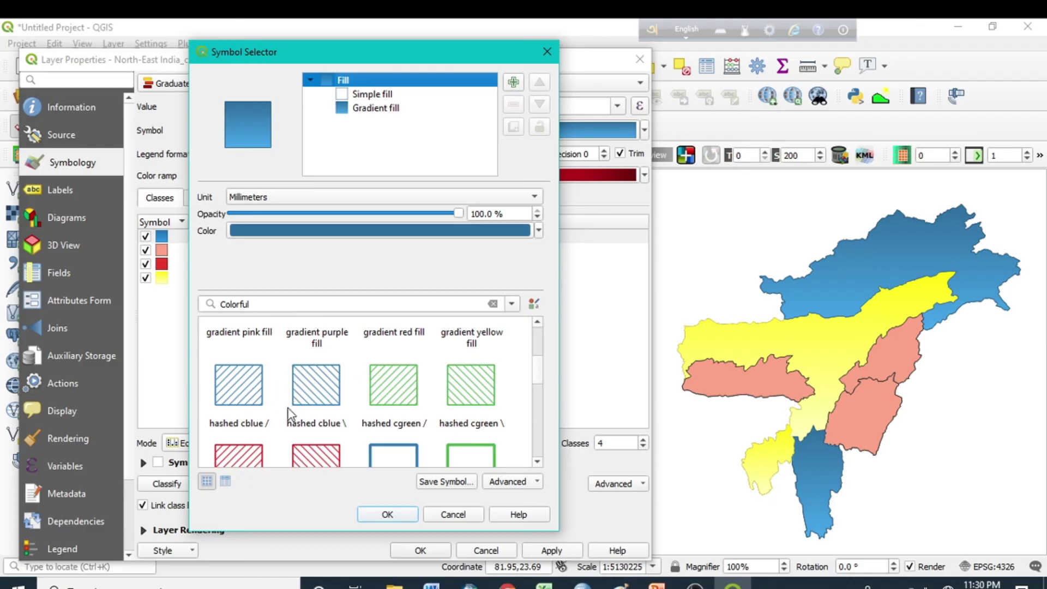
pyautogui.click(238, 388)
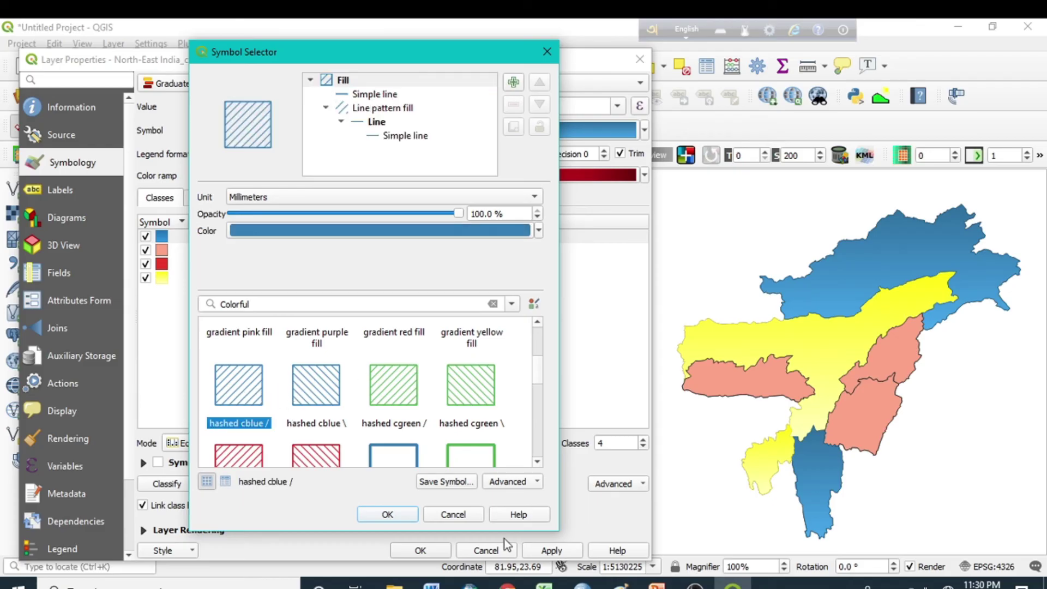
pyautogui.click(387, 514)
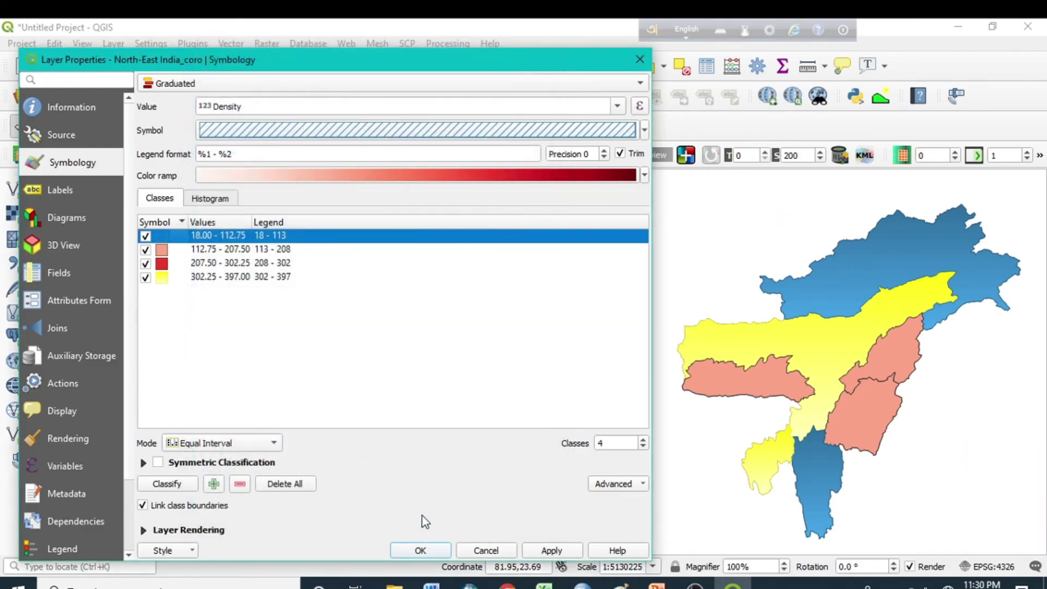
pyautogui.click(572, 552)
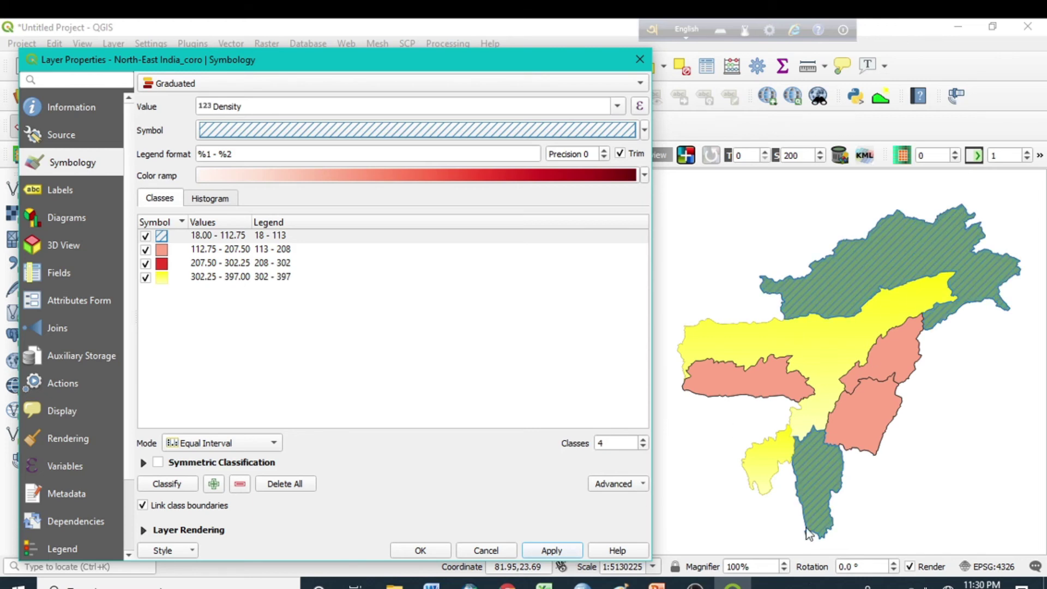
# Recolor the hatched symbol of the 18 - 113 density class to the standard black and apply it to the map.
pyautogui.doubleClick(162, 240)
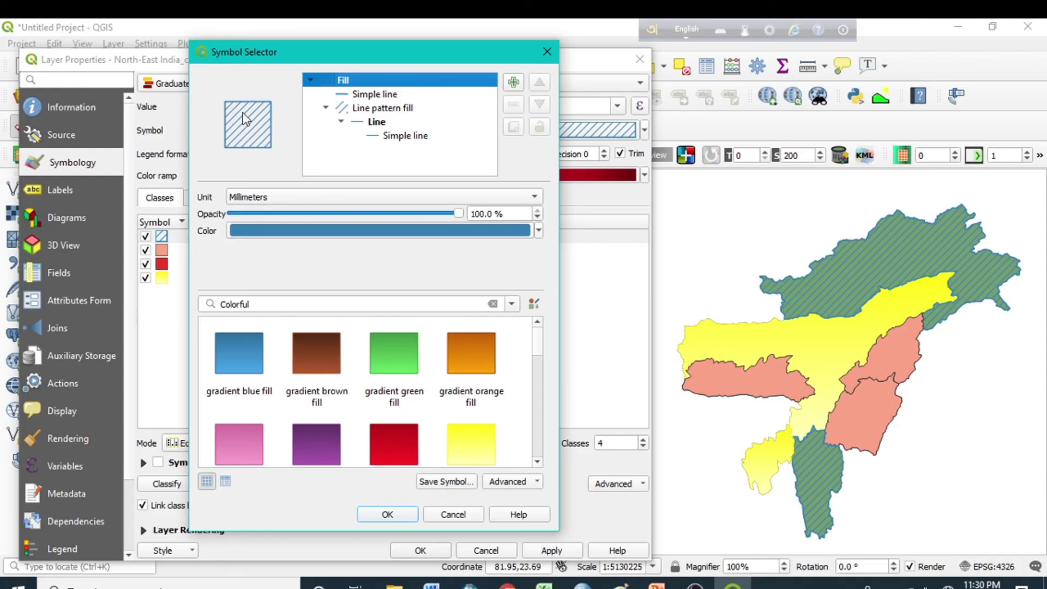
pyautogui.click(538, 231)
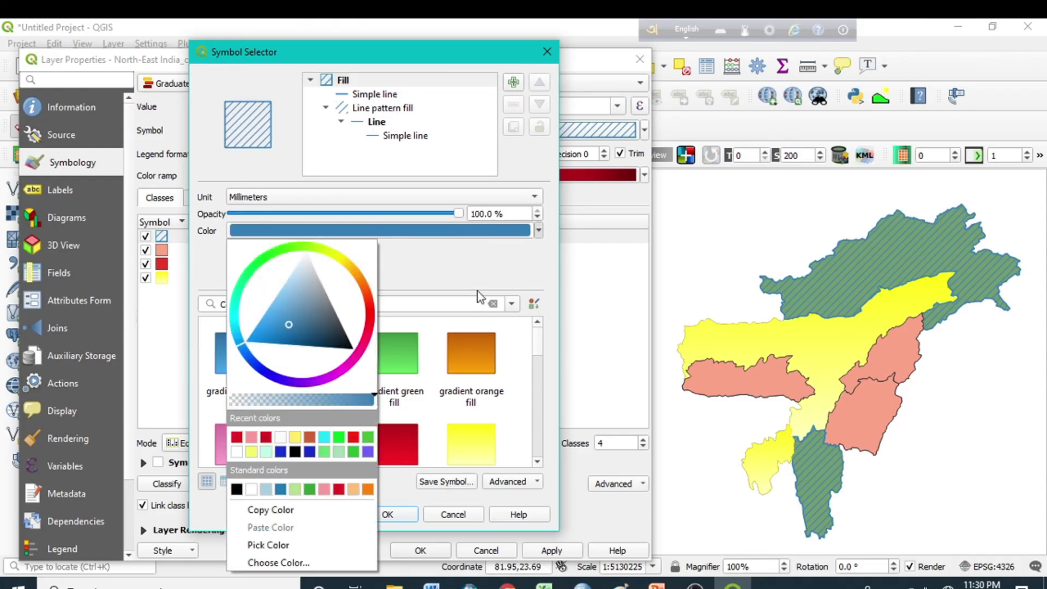
pyautogui.click(236, 489)
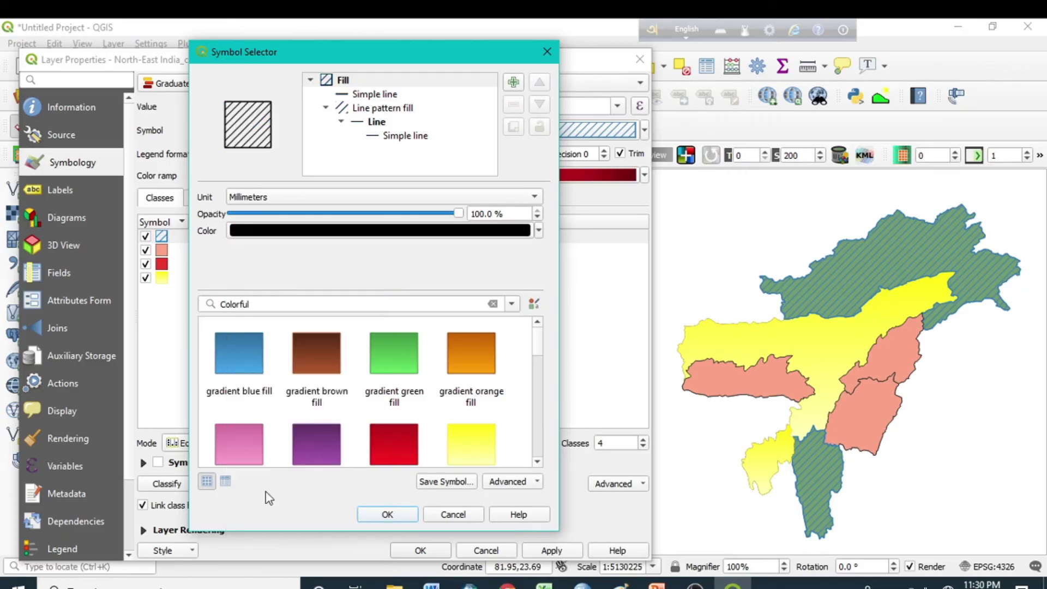
pyautogui.click(388, 516)
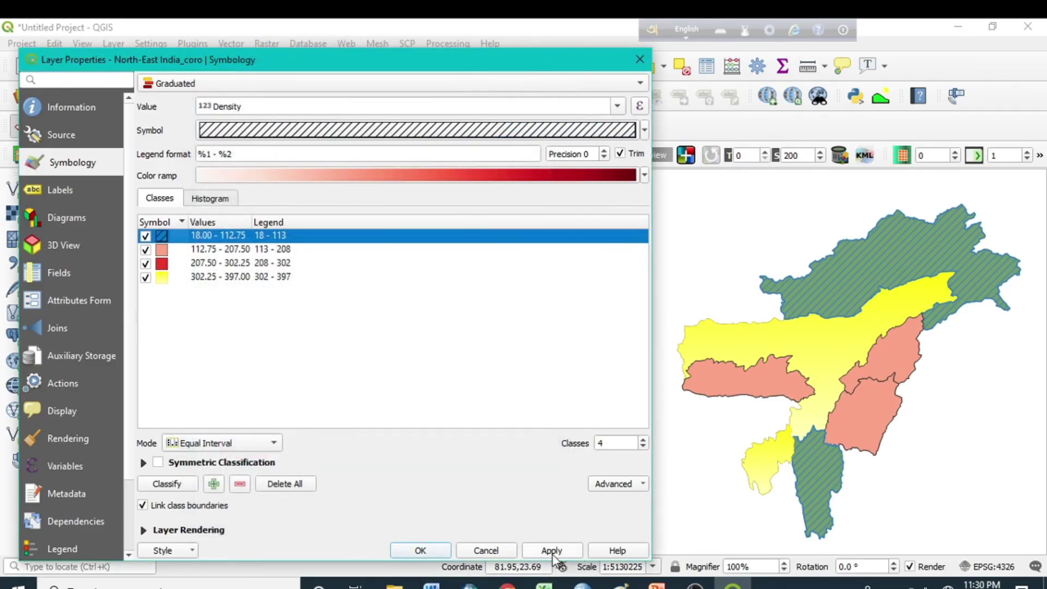
pyautogui.click(552, 552)
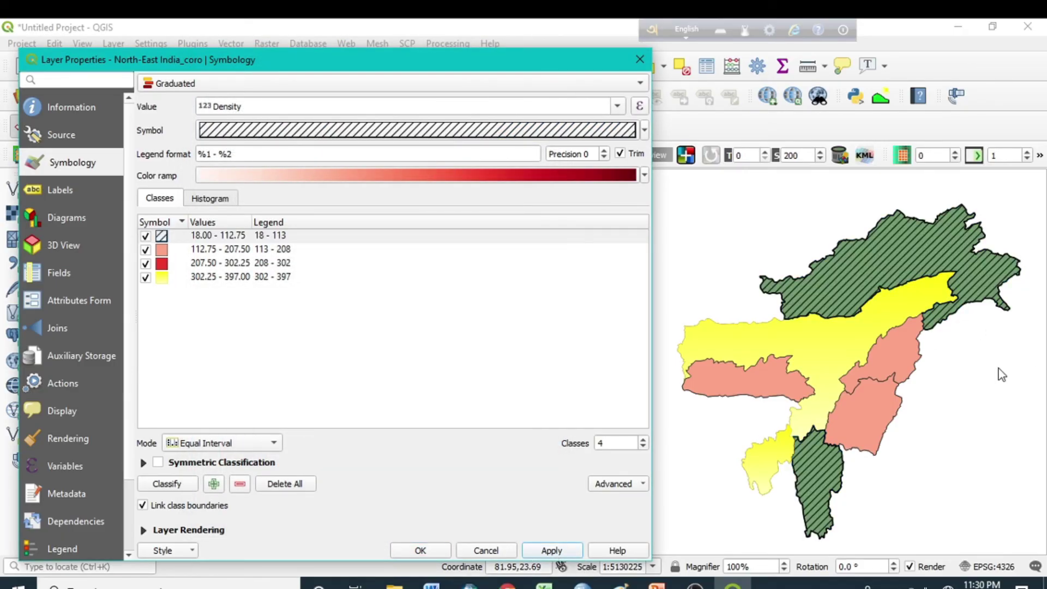
# Give the 113 - 208 density class the pattern dot red symbol and apply it to the map.
pyautogui.doubleClick(164, 250)
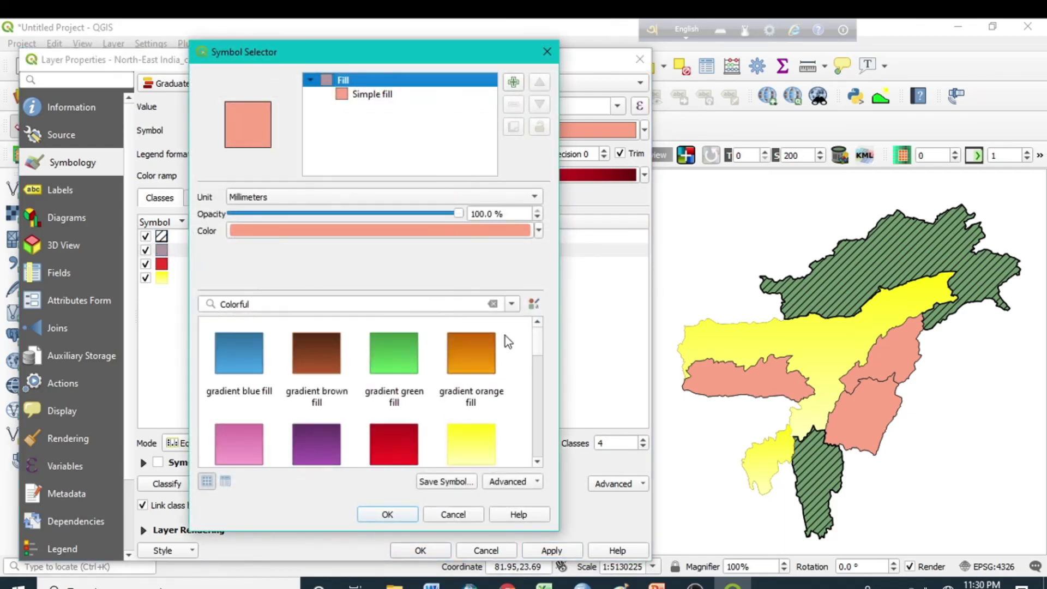
pyautogui.scroll(-5, 418, 416)
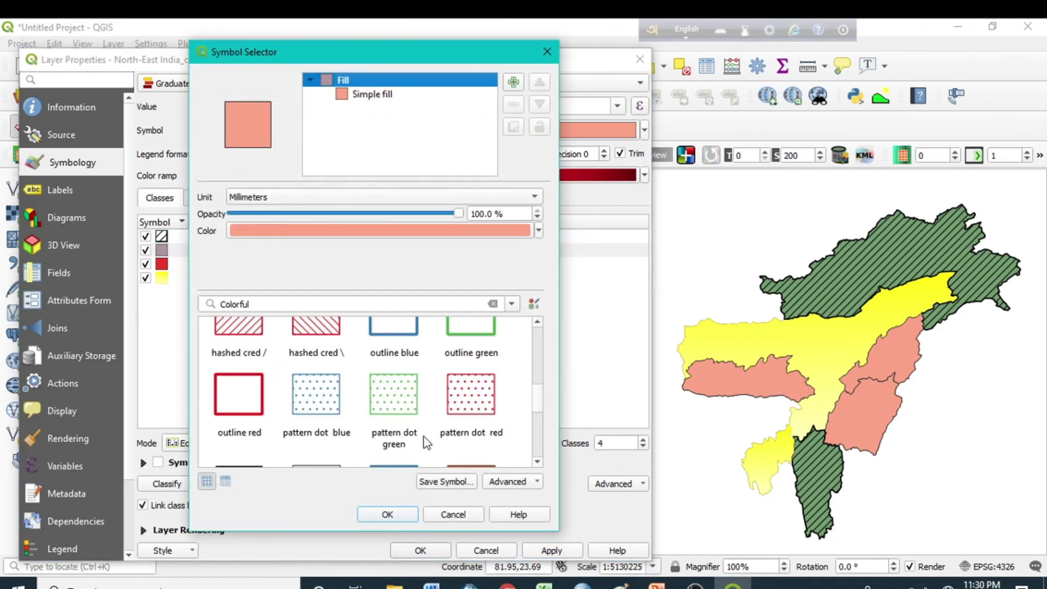
pyautogui.click(469, 392)
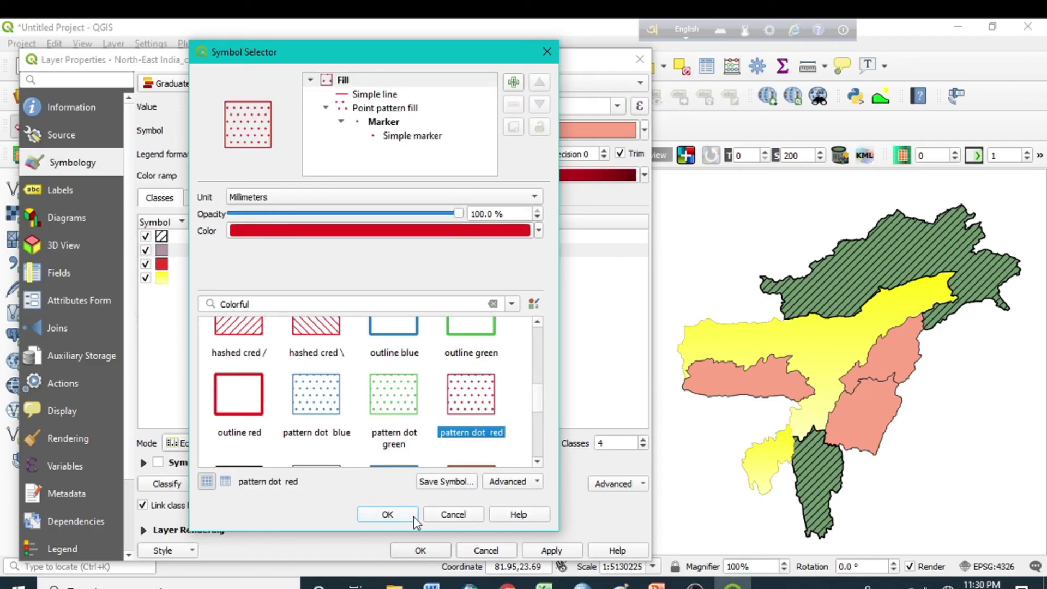
pyautogui.click(388, 514)
pyautogui.click(552, 551)
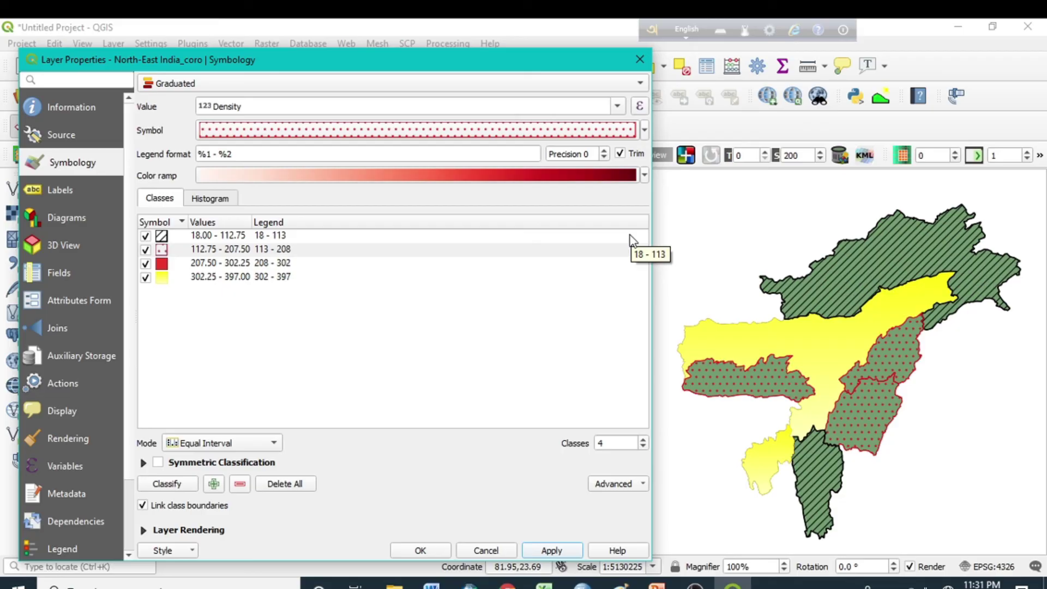
# Switch the graduated value to Population, classify it with Equal Interval into 4 classes and apply it to the map.
pyautogui.click(621, 106)
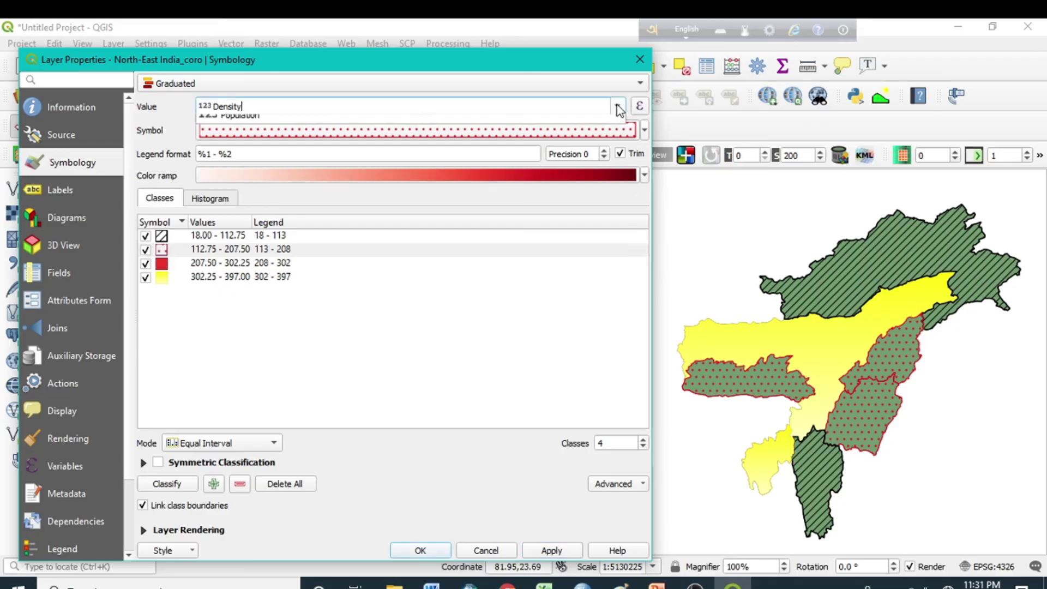
pyautogui.click(425, 170)
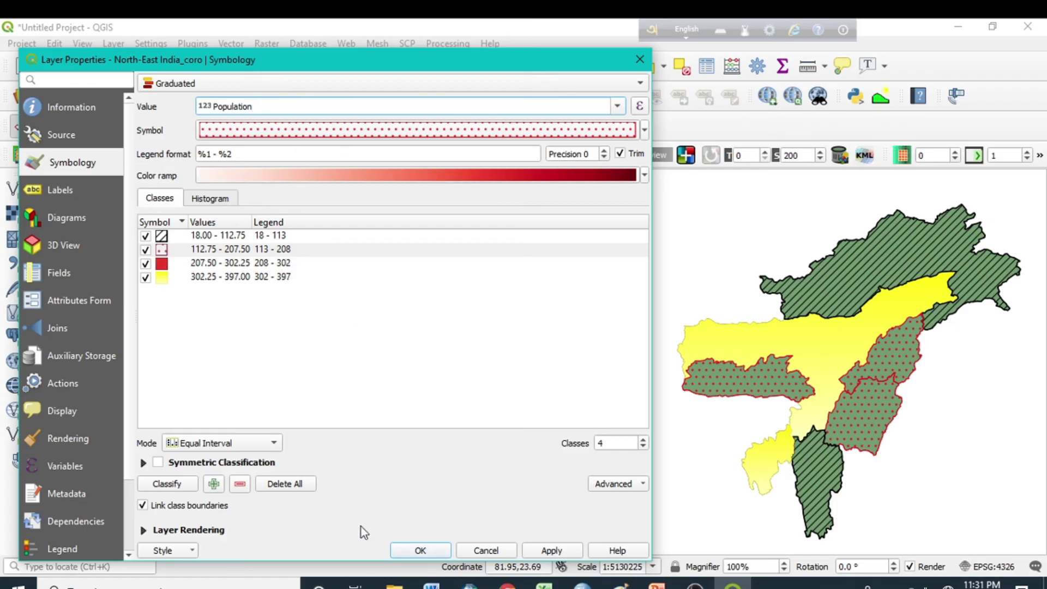
pyautogui.click(158, 486)
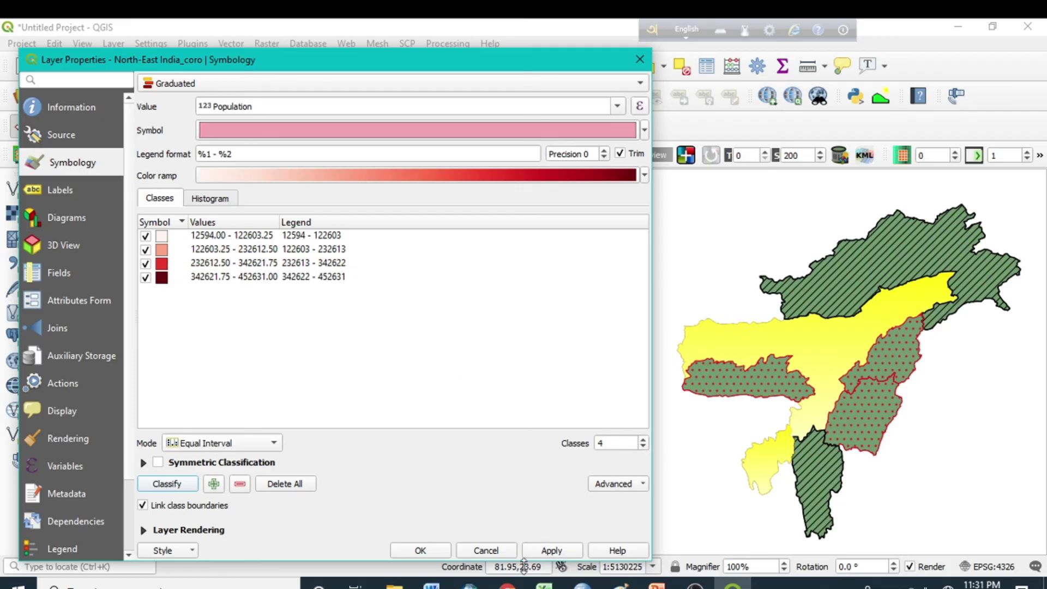
pyautogui.click(559, 550)
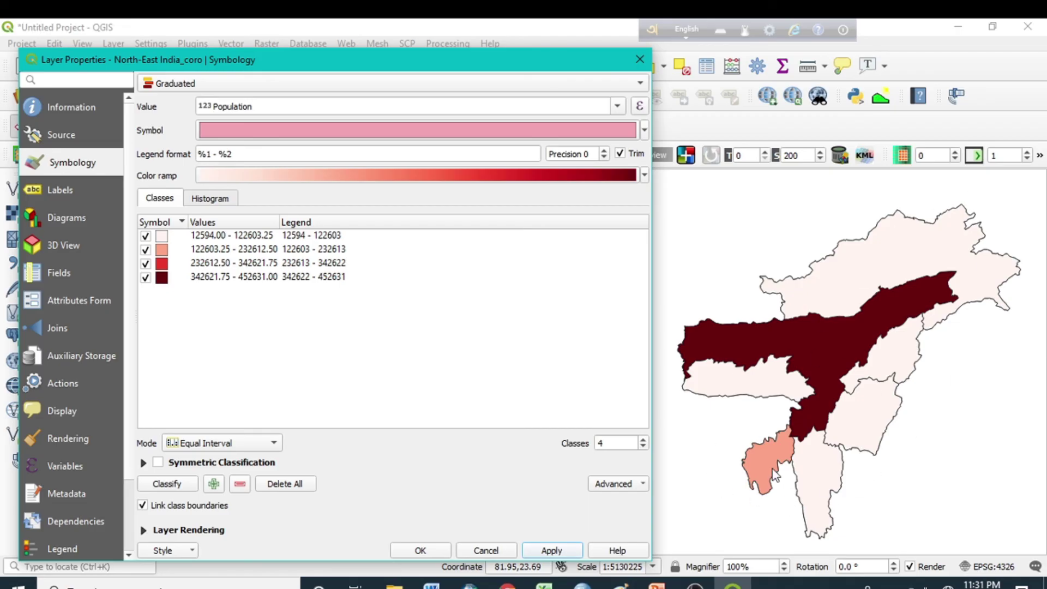
# Set the color ramp of the Population classes to Greens and apply it to the map.
pyautogui.click(645, 176)
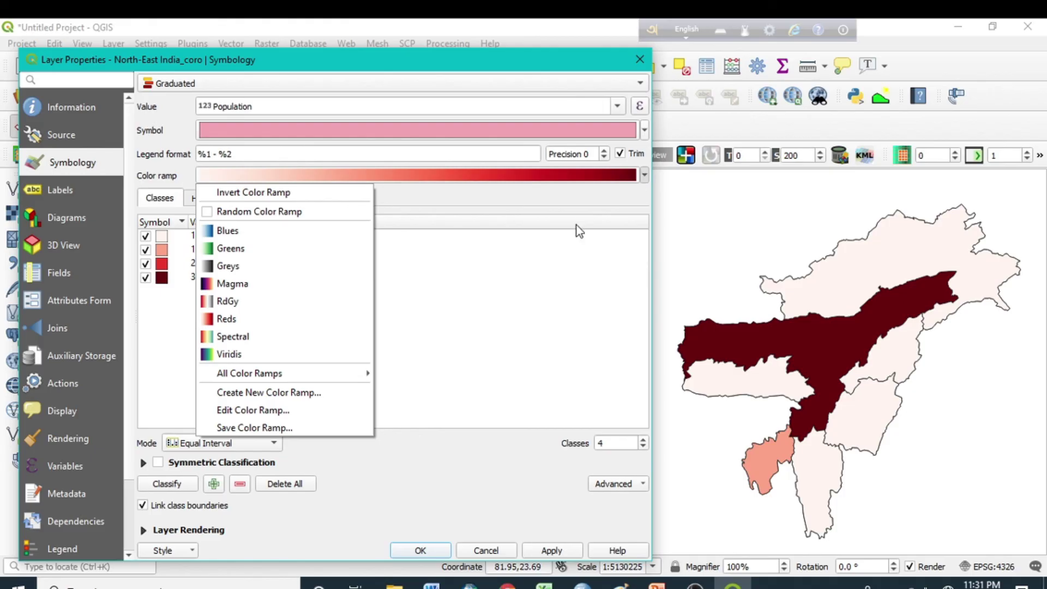
pyautogui.click(234, 248)
pyautogui.click(550, 551)
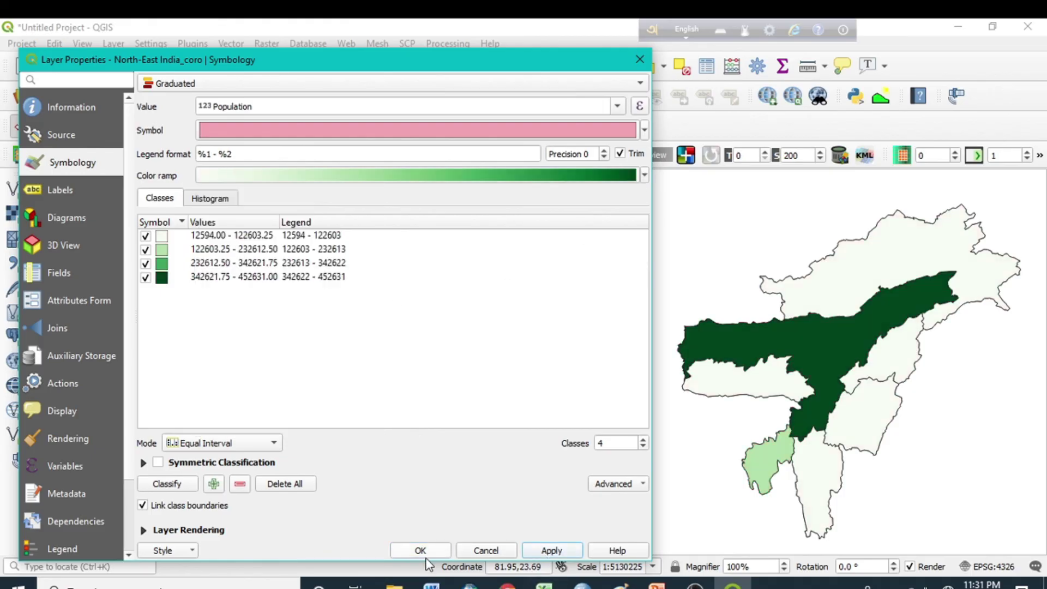
# Increase the number of Population classes to 5, apply the change and close the layer properties.
pyautogui.click(644, 440)
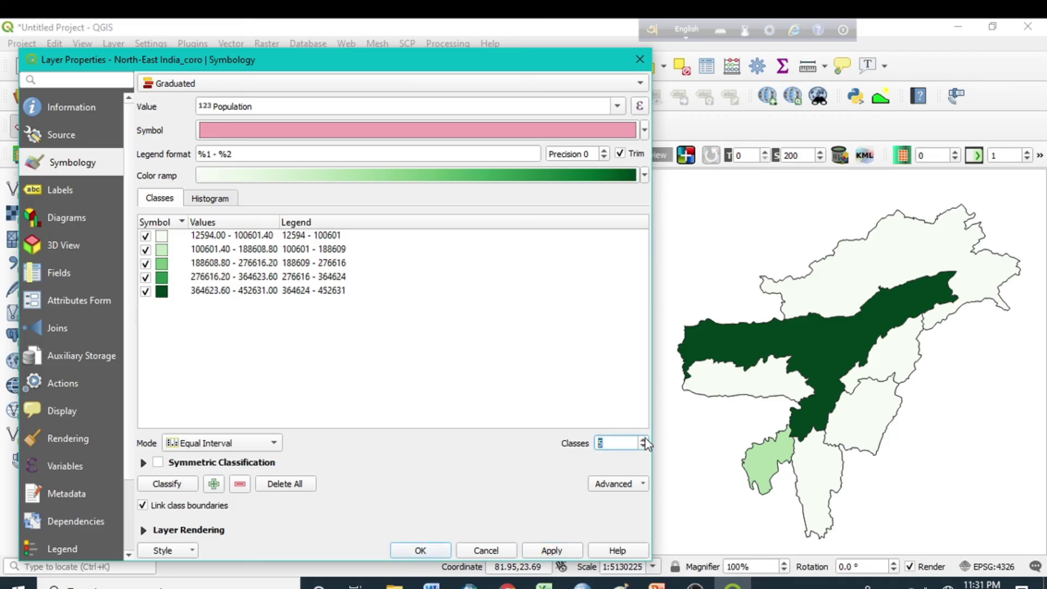
pyautogui.click(543, 552)
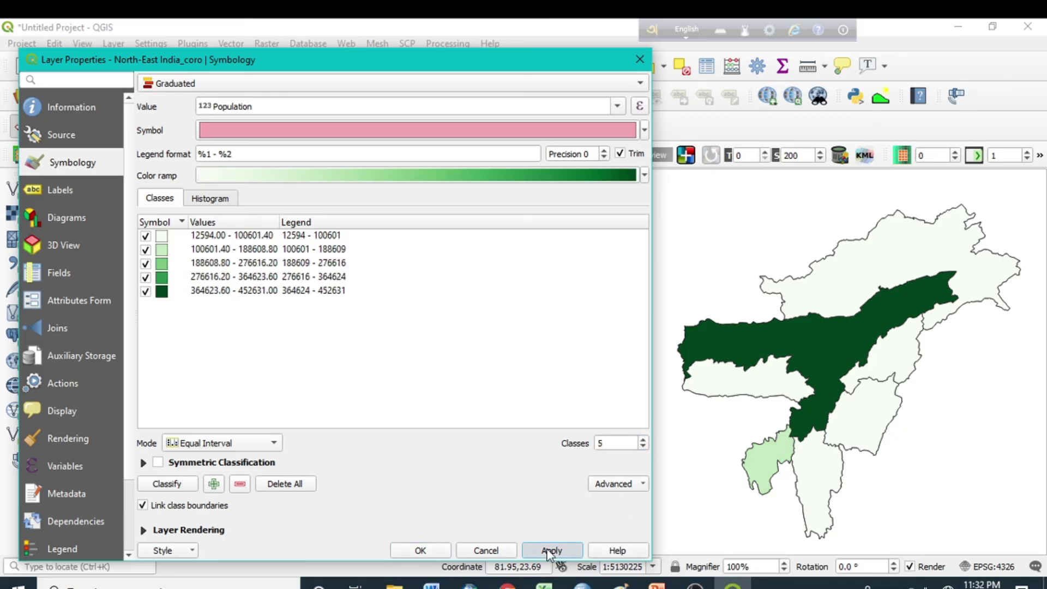
pyautogui.click(432, 550)
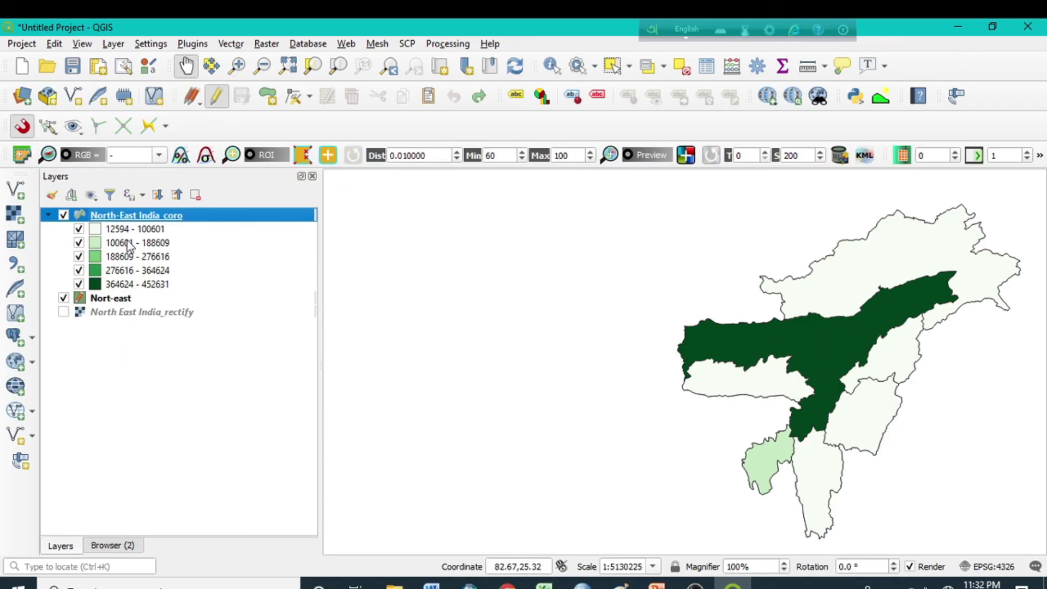
pyautogui.rightClick(135, 216)
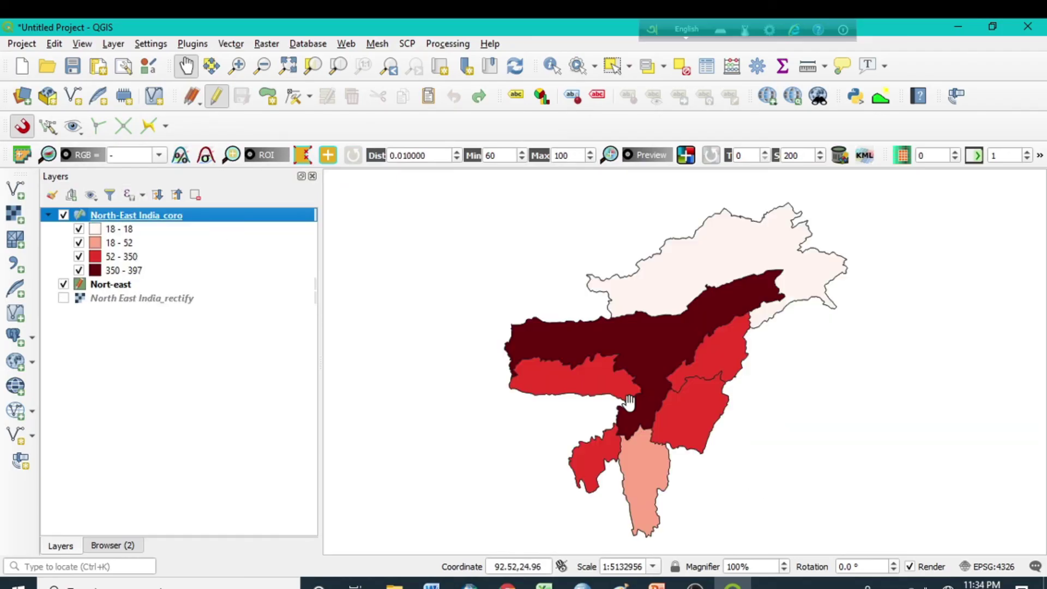